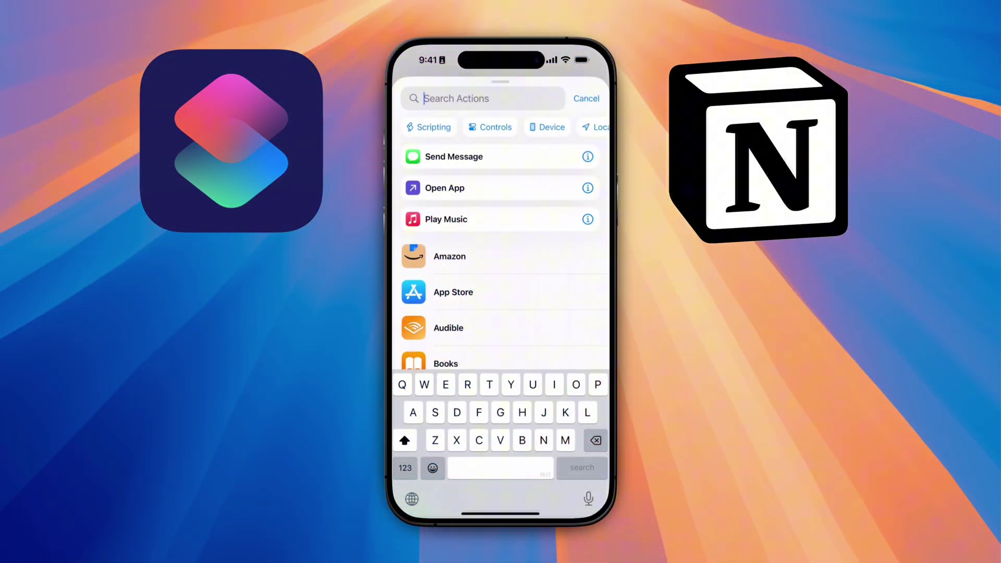
# - Search actions for Notion, then review the Notion Note/Idea shortcut's actions and the Inbox table
pyautogui.write('Notion')
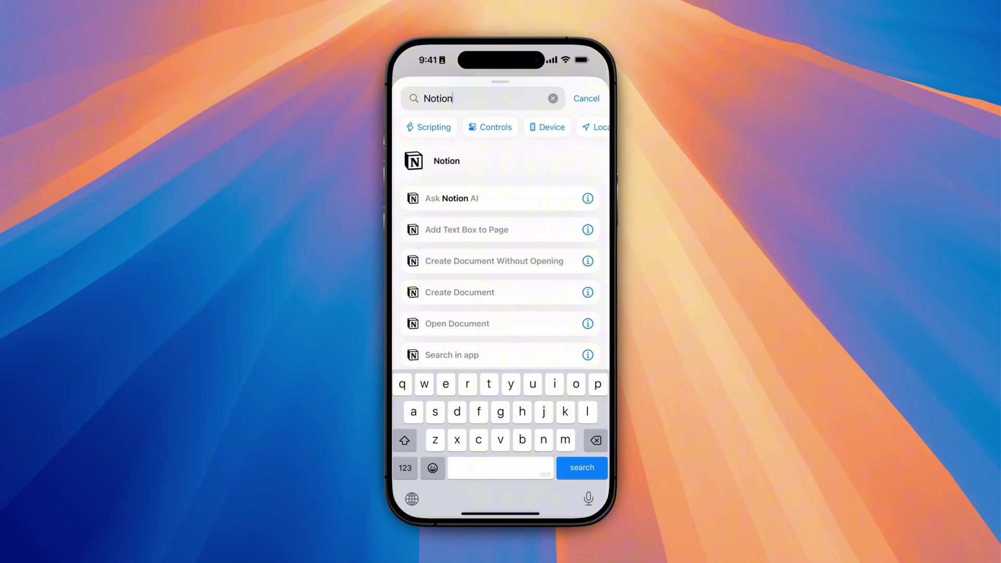
pyautogui.scroll(-1, 500, 261)
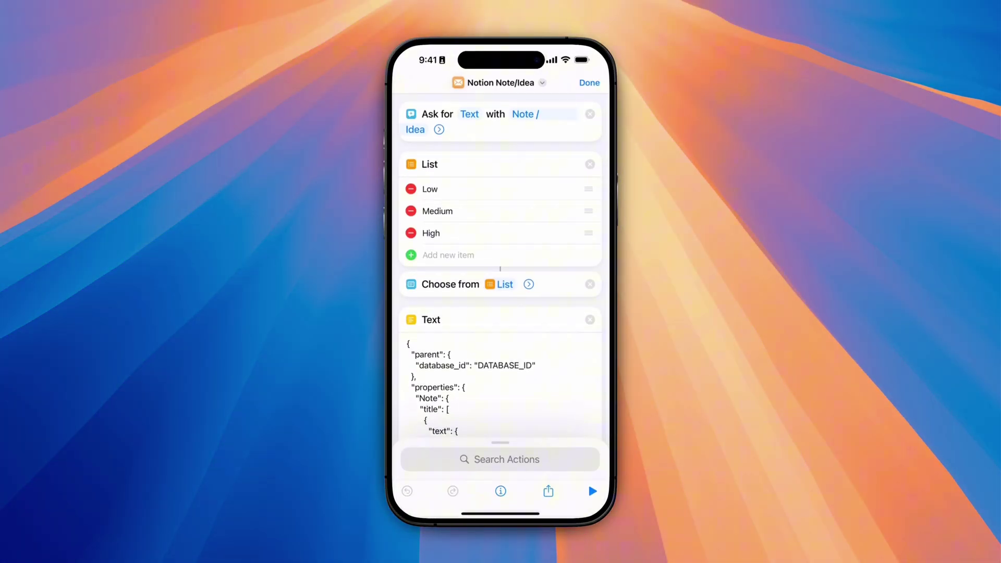
pyautogui.scroll(-3, 500, 291)
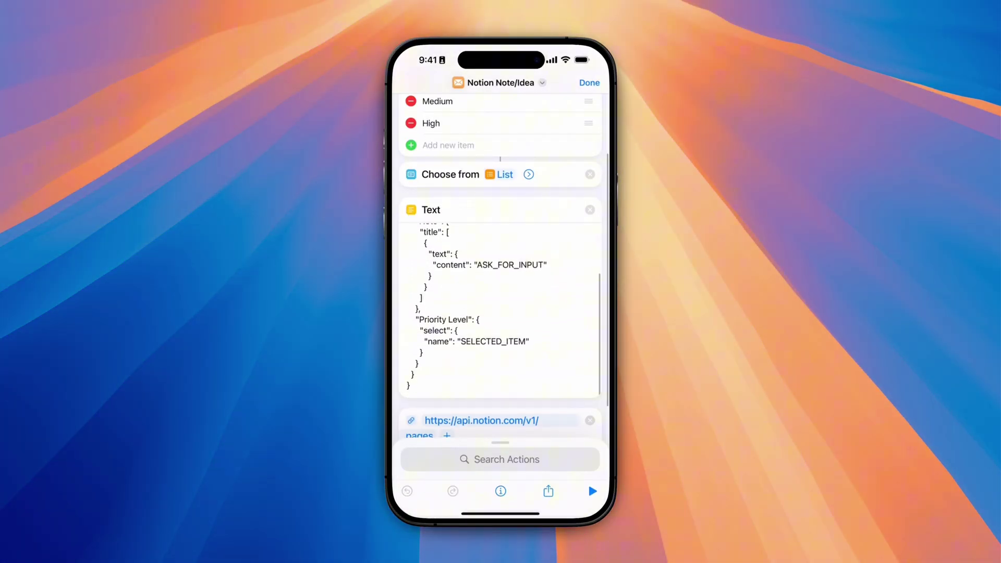
pyautogui.scroll(-3, 501, 292)
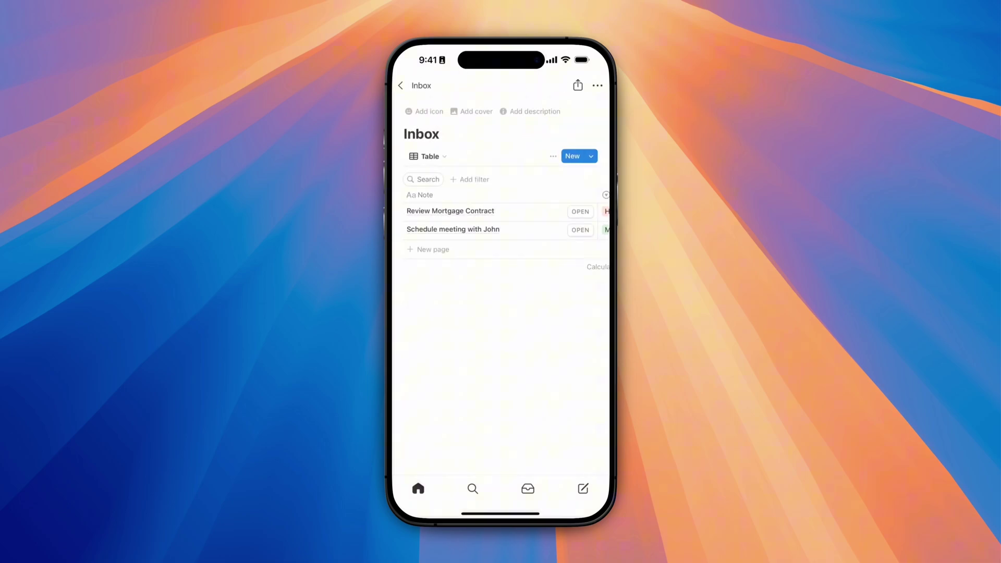
pyautogui.hscroll(4, 500, 219)
pyautogui.hscroll(-4, 500, 219)
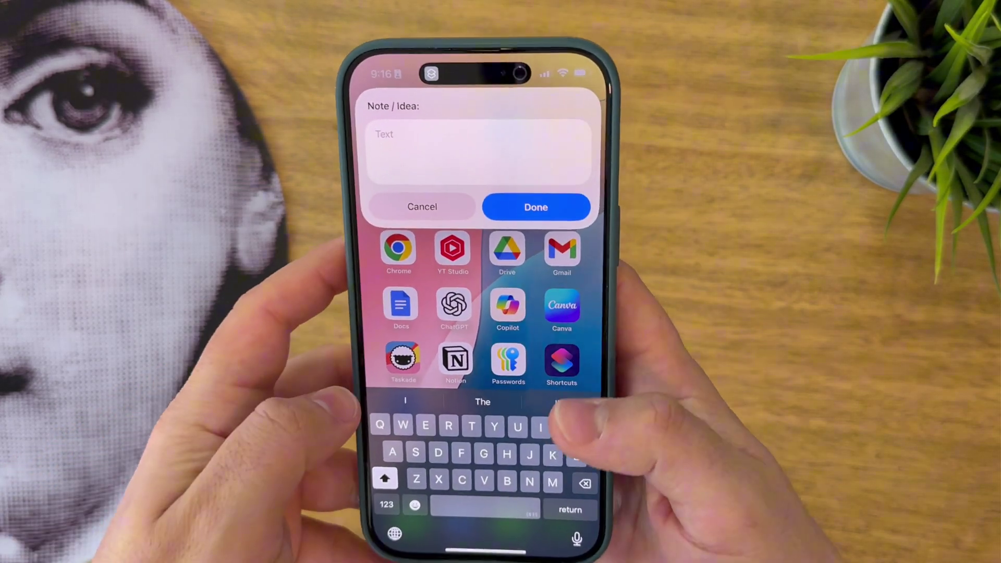
# - Submit 'New note #1' as the note and pick Medium as its priority
pyautogui.write('New no')
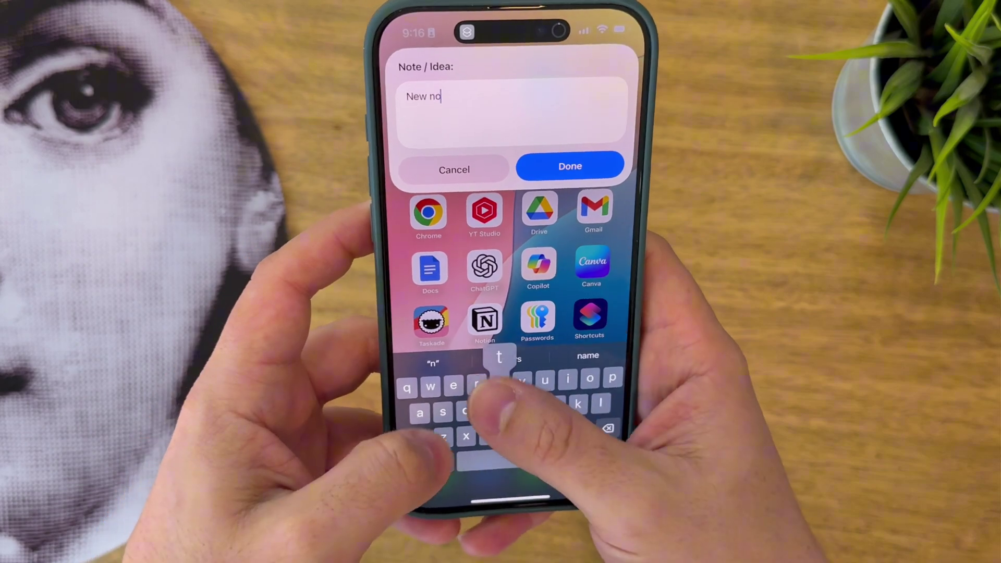
pyautogui.write('te #')
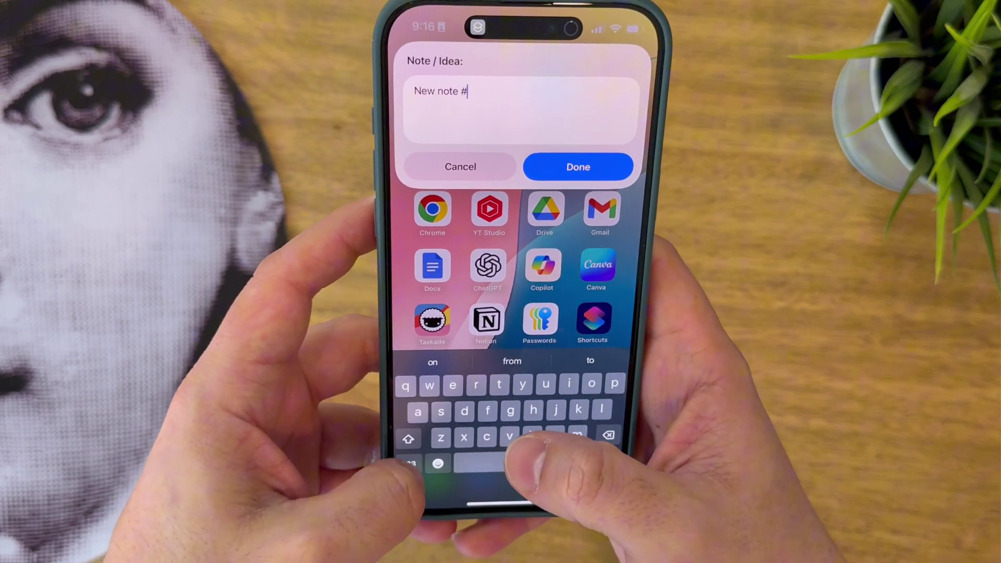
pyautogui.write('1')
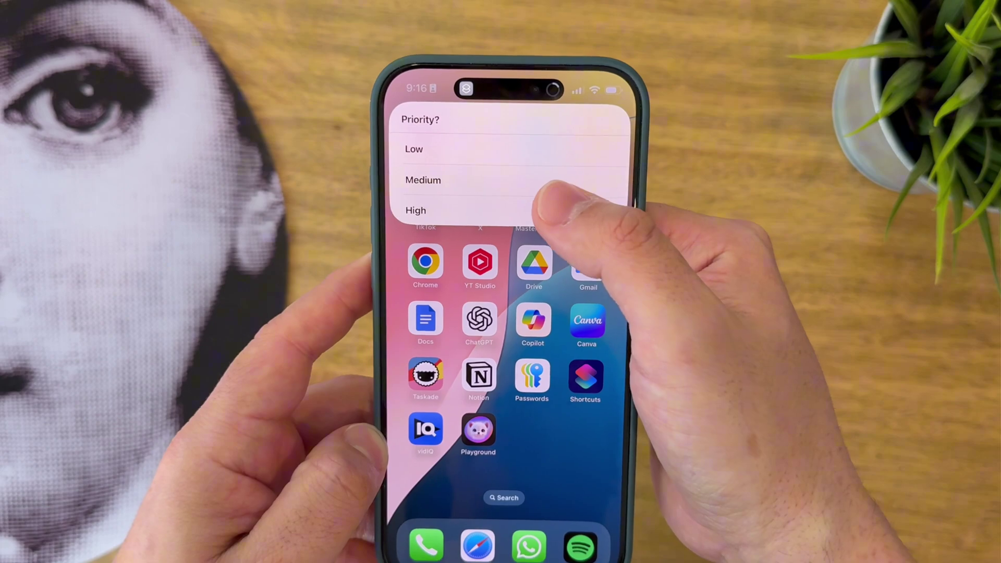
pyautogui.click(560, 179)
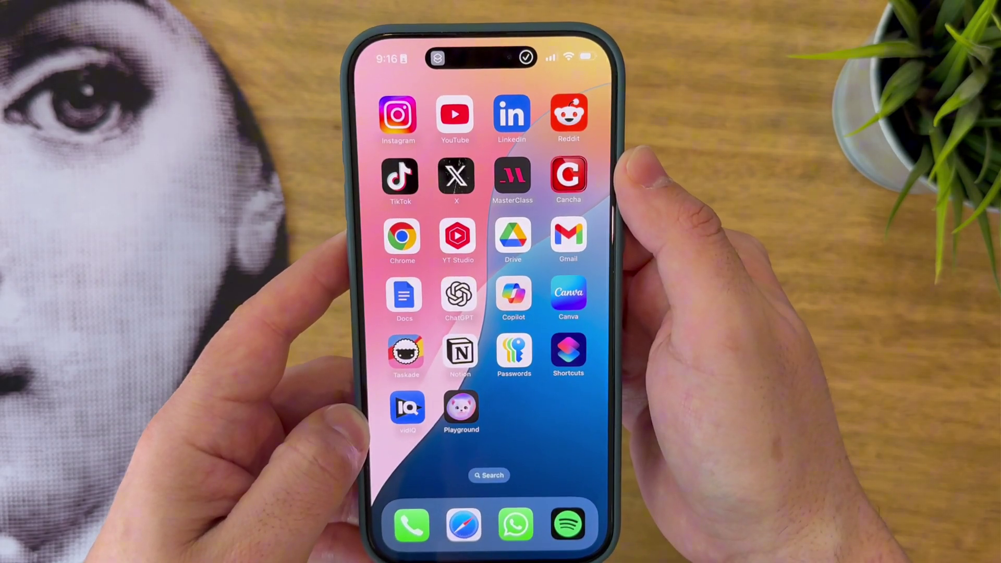
# - Open Notion, expand Inbox in the sidebar and open the Inbox database table
pyautogui.click(464, 347)
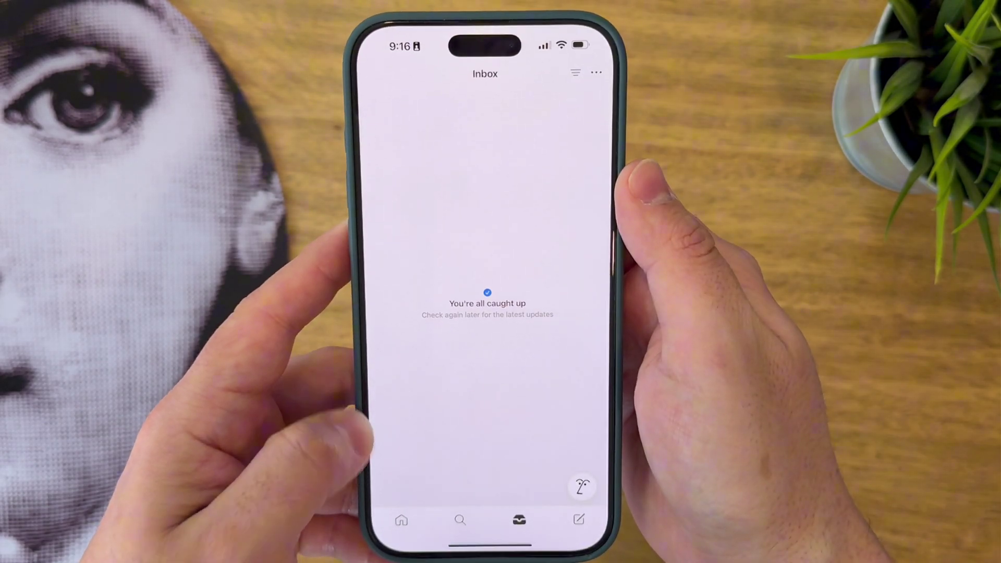
pyautogui.click(400, 521)
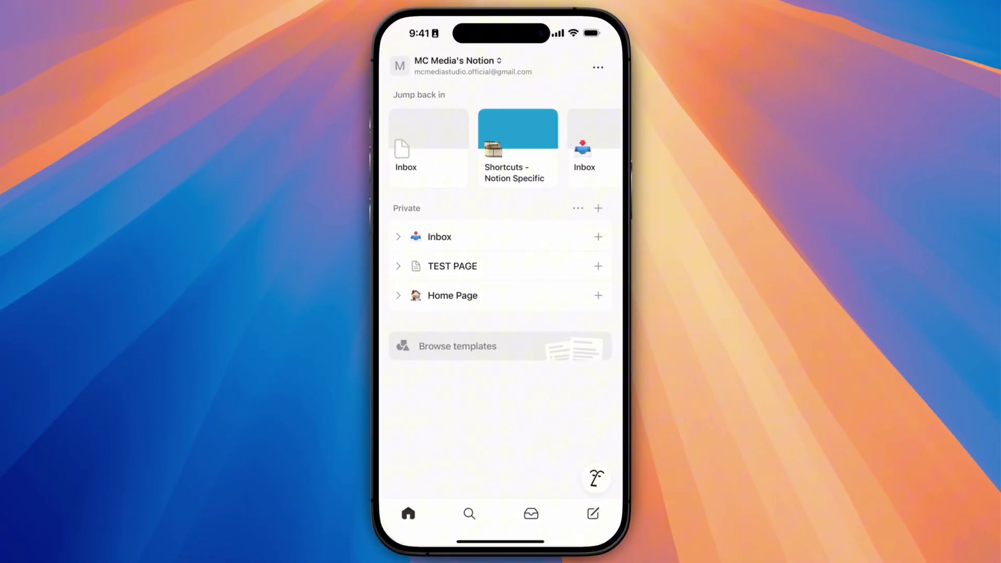
pyautogui.click(398, 237)
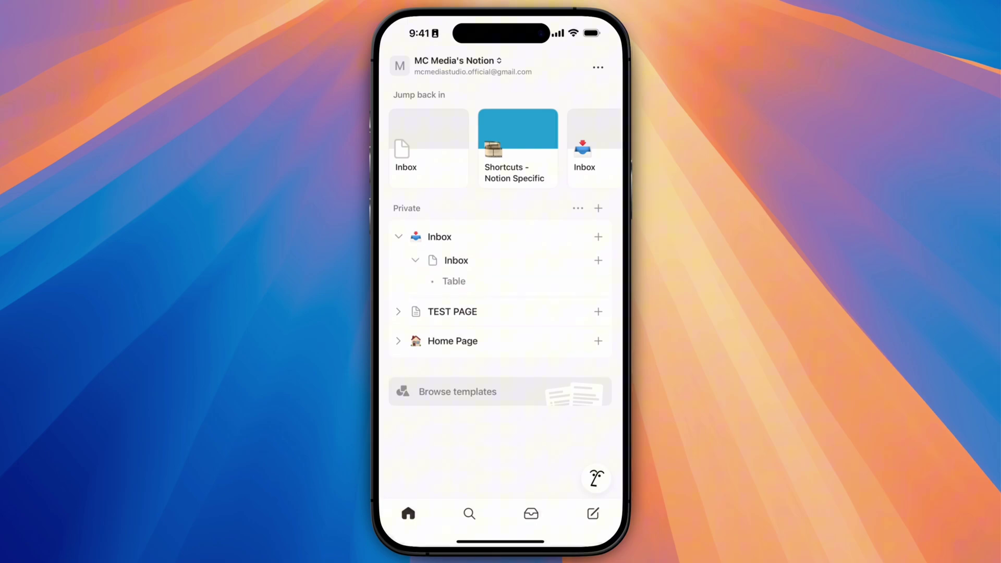
pyautogui.click(456, 260)
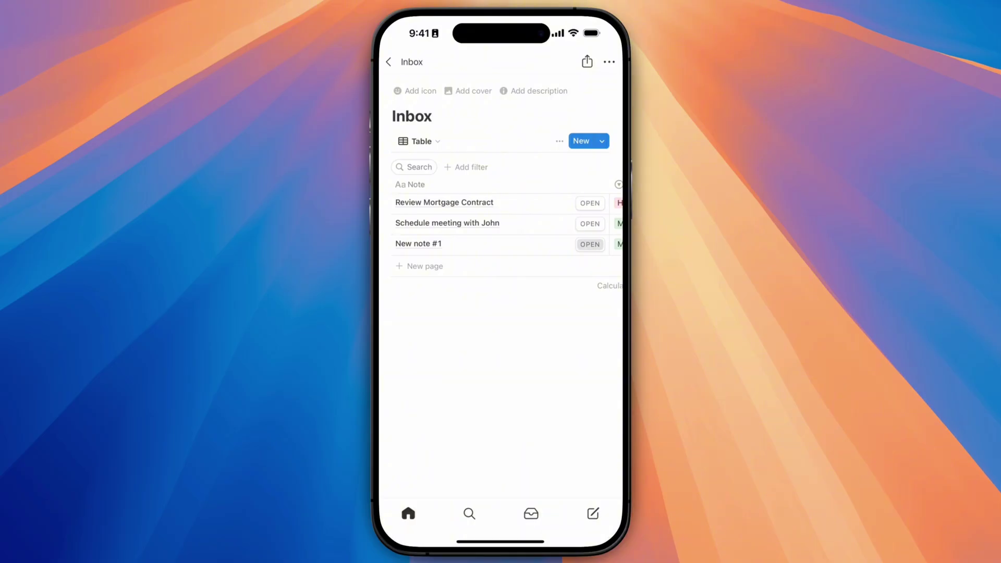
# - Open the New note #1 page, then return and check its Priority Level column
pyautogui.click(589, 244)
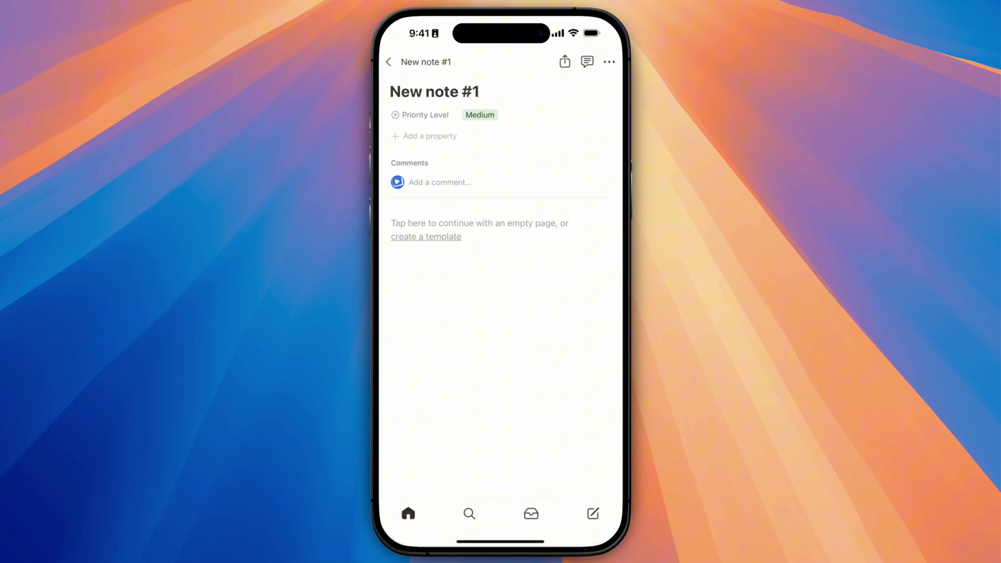
pyautogui.click(388, 62)
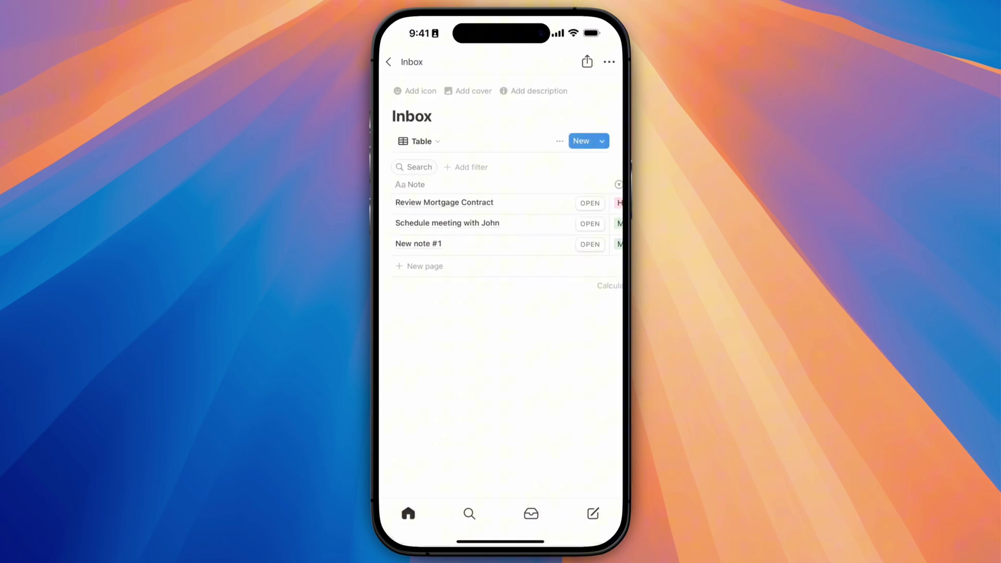
pyautogui.hscroll(5, 501, 224)
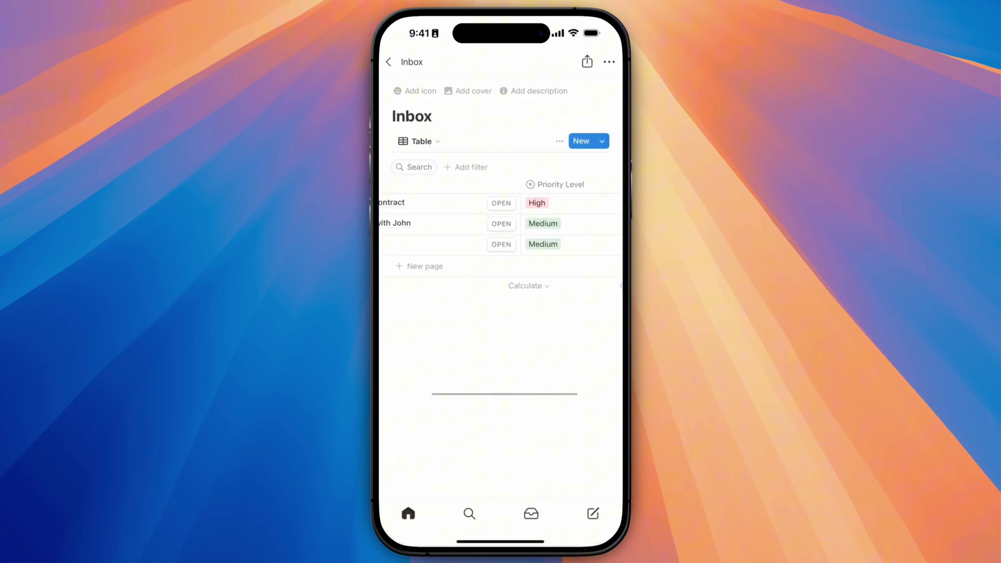
pyautogui.hscroll(-5, 500, 224)
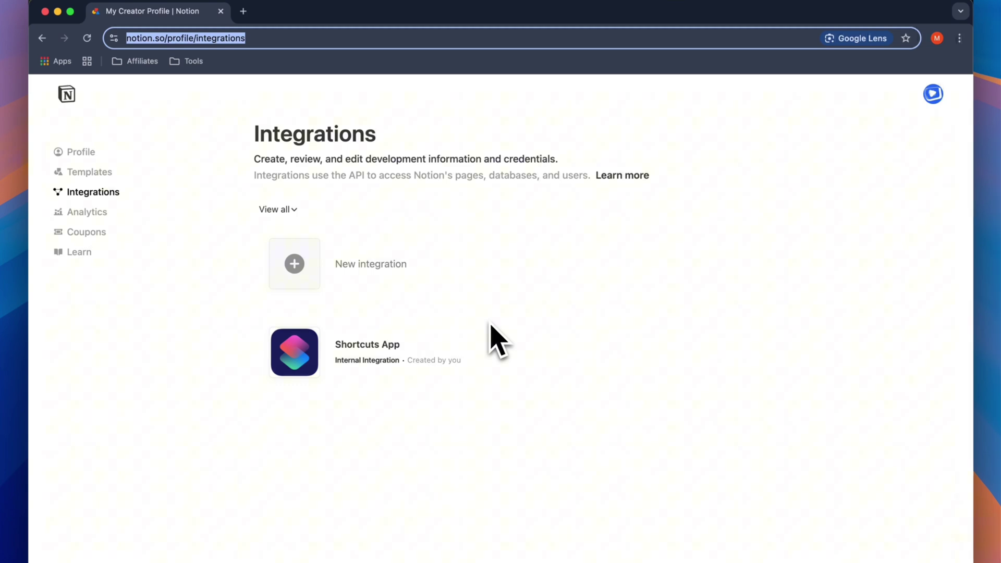
# - Glance at the TextEdit notes, then bring up notion.so/profile/integrations in Chrome
pyautogui.press('super+Tab')
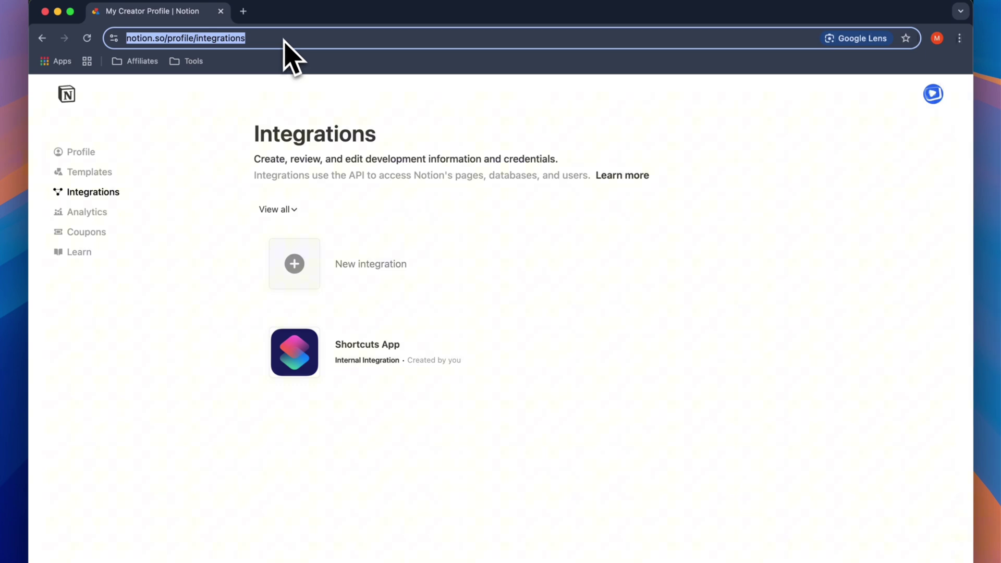
pyautogui.moveTo(471, 379)
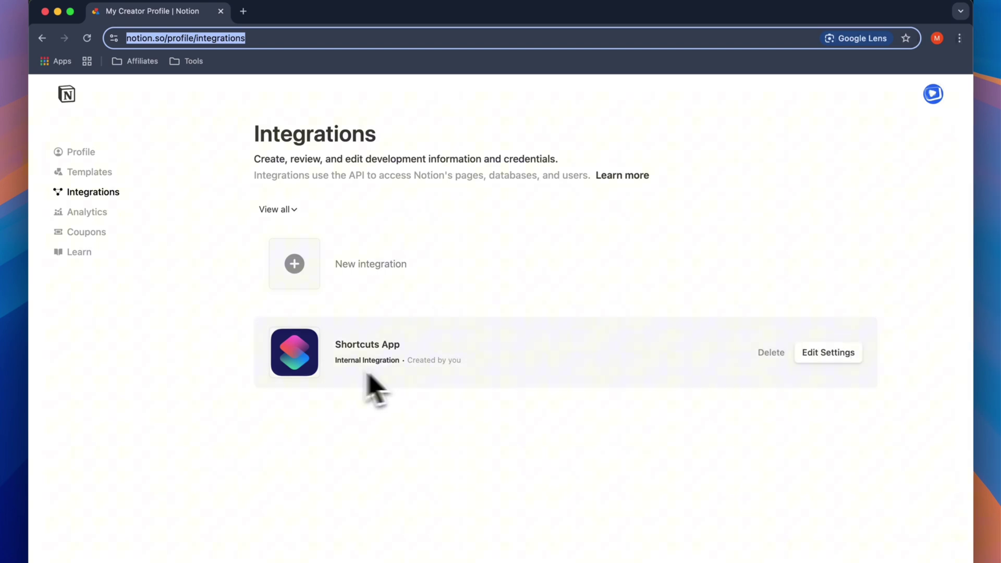
# - Create and save a new integration named TEST DEMO, associated with MC Media's Notion workspace
pyautogui.click(442, 301)
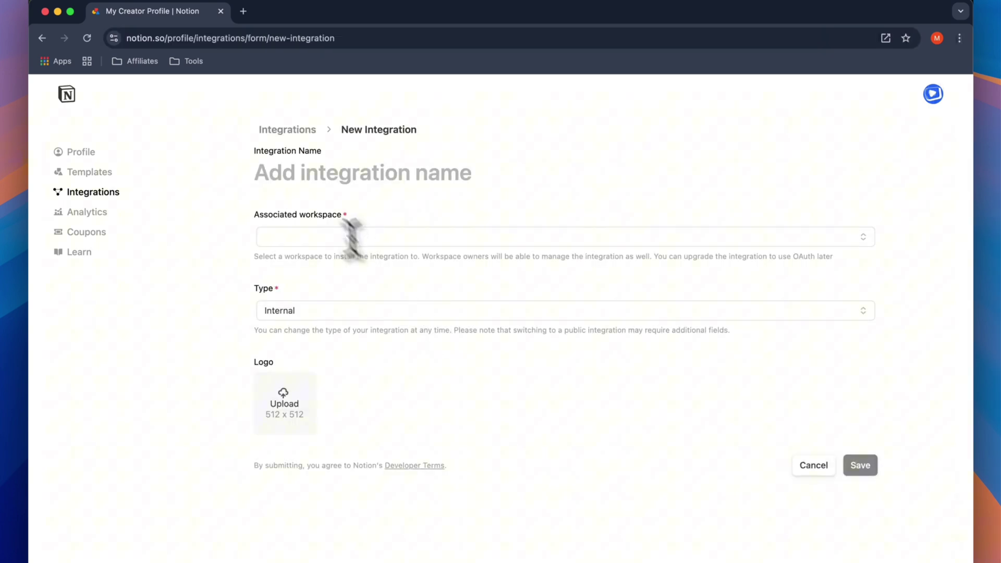
pyautogui.click(308, 178)
pyautogui.write('TESTDEMO@')
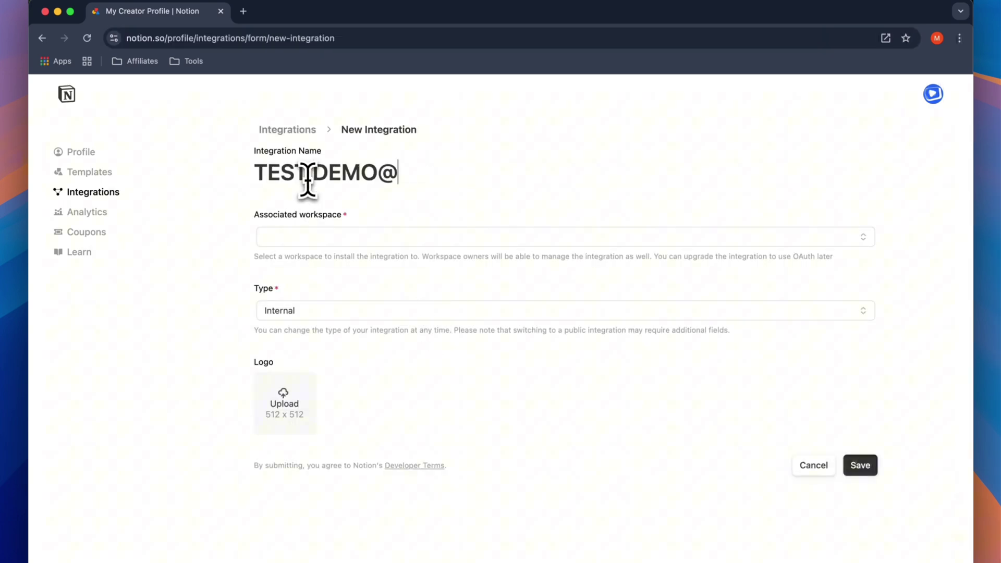
pyautogui.press('BackSpace')
pyautogui.click(308, 177)
pyautogui.click(342, 236)
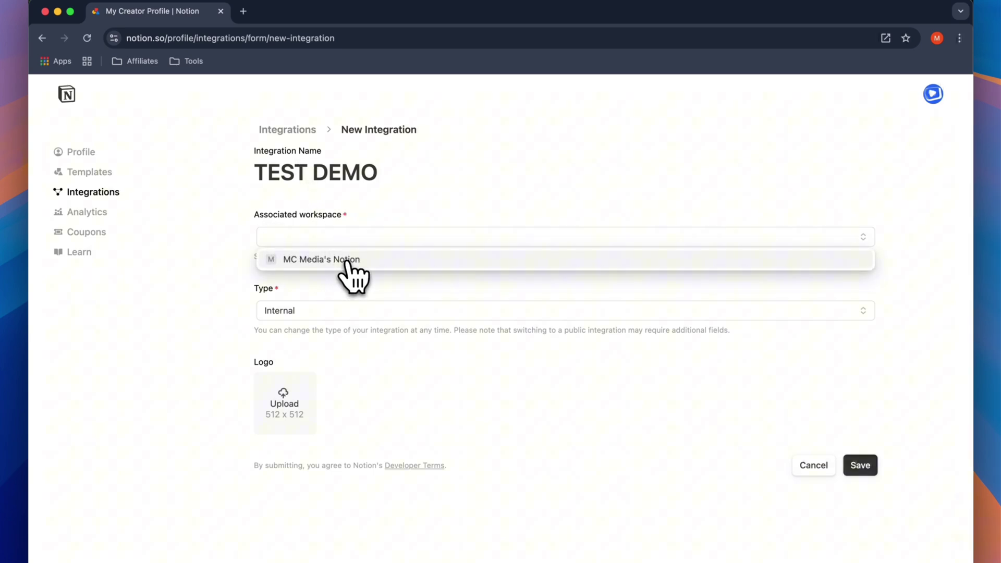
pyautogui.click(348, 261)
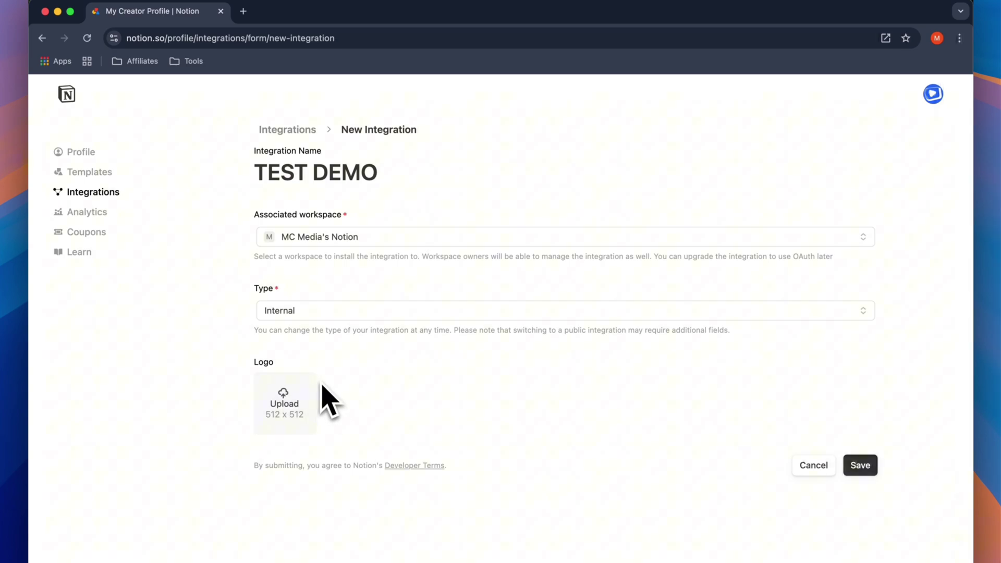
pyautogui.click(866, 470)
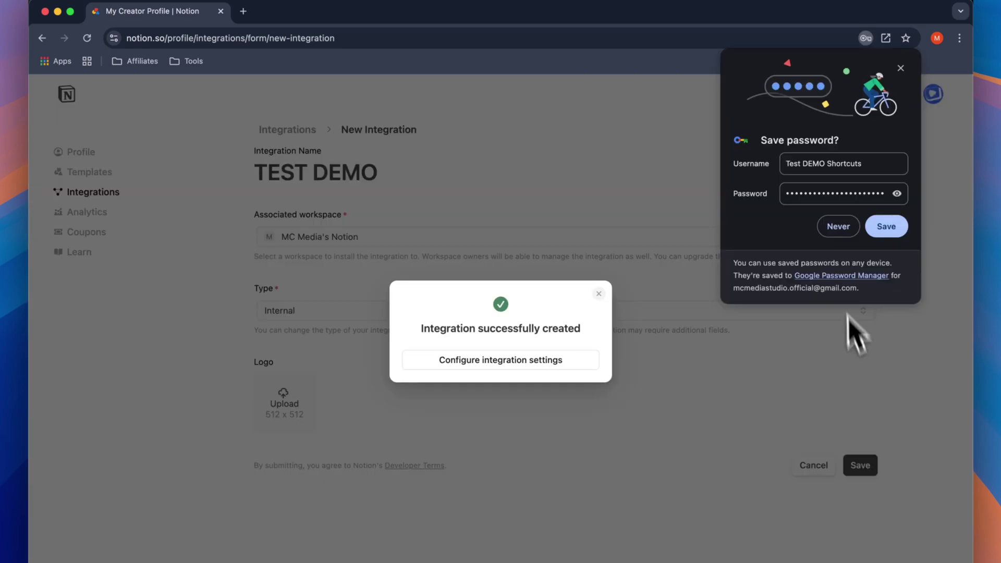
# - Decline saving the password and open the TEST DEMO integration's Configuration settings
pyautogui.click(840, 234)
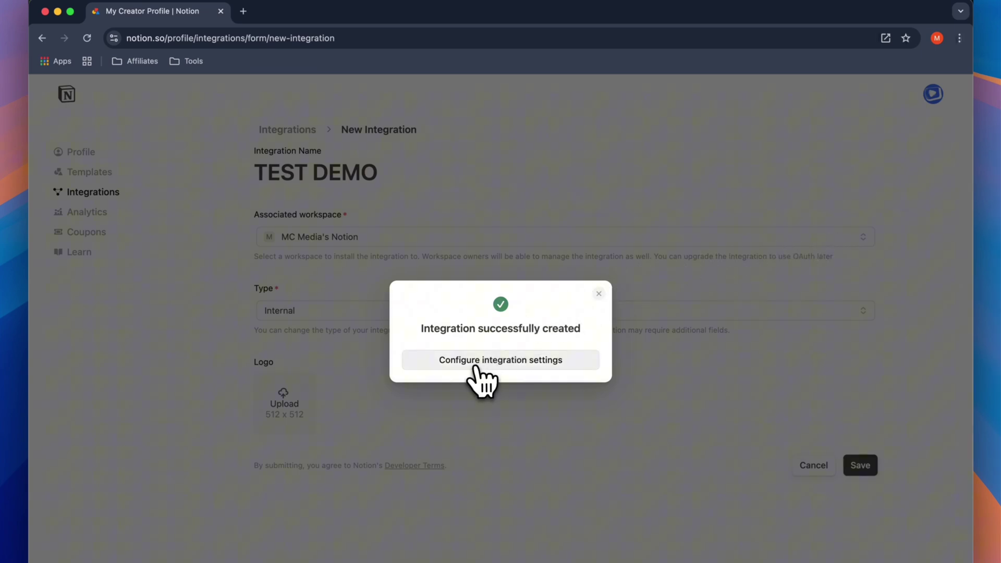
pyautogui.click(576, 364)
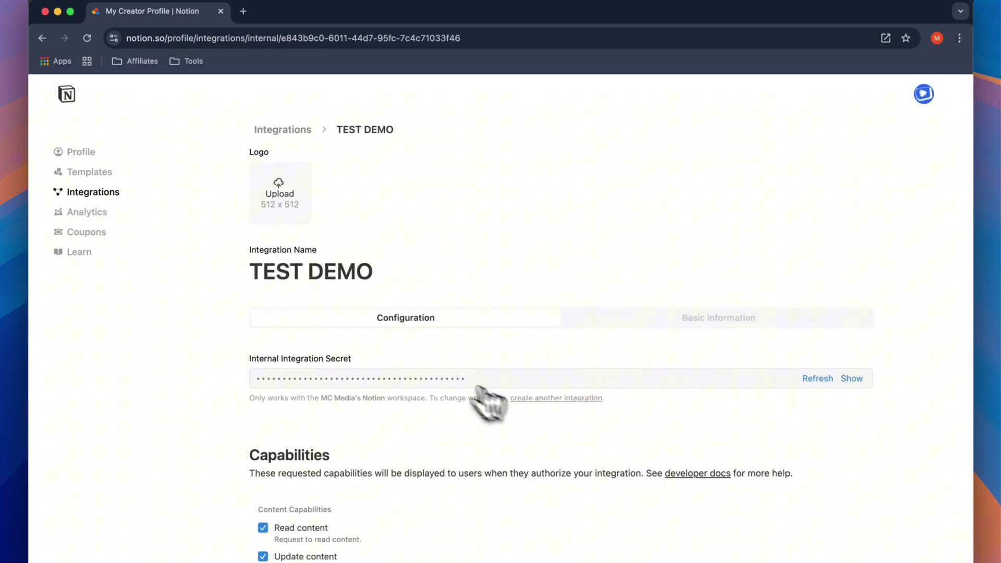
pyautogui.scroll(-6, 453, 409)
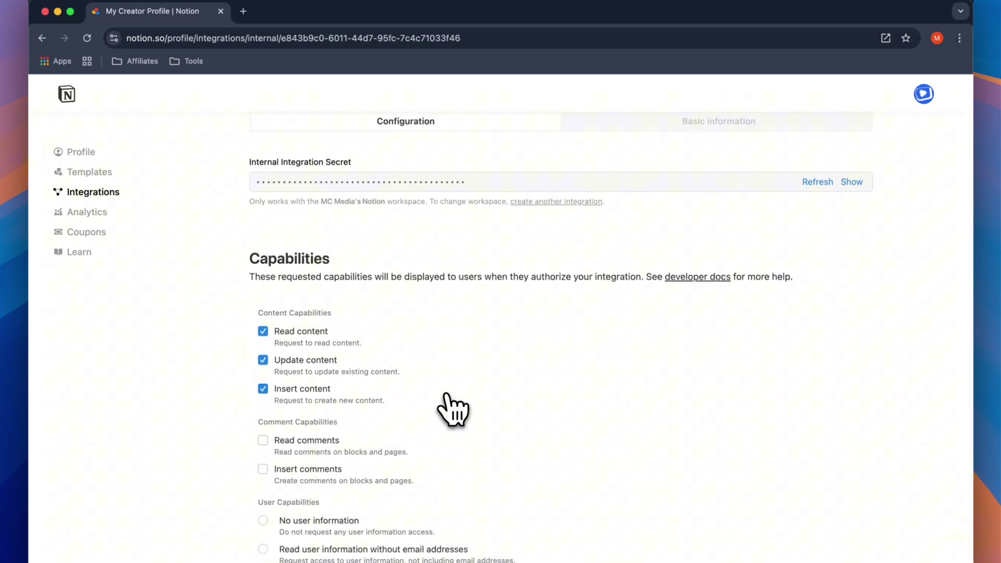
pyautogui.scroll(5, 451, 410)
pyautogui.scroll(1, 451, 409)
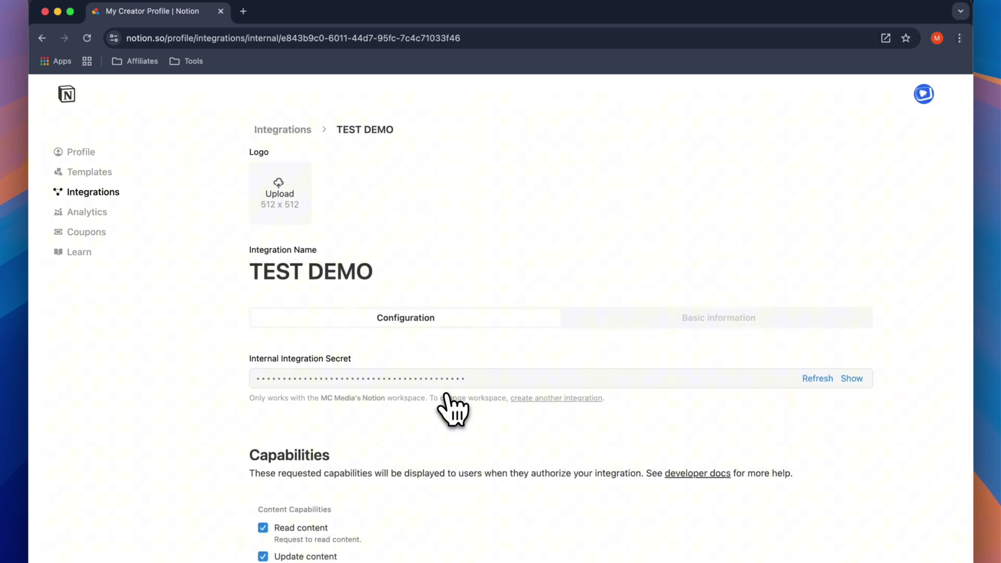
pyautogui.scroll(-4, 451, 409)
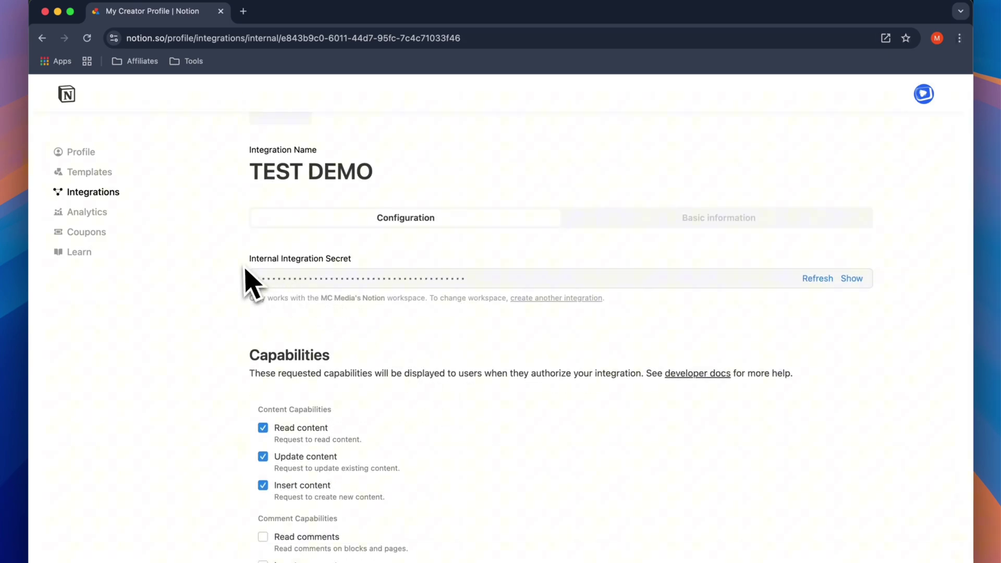
# - Reveal the Internal Integration Secret and copy it to the clipboard
pyautogui.moveTo(244, 260); pyautogui.dragTo(339, 259)
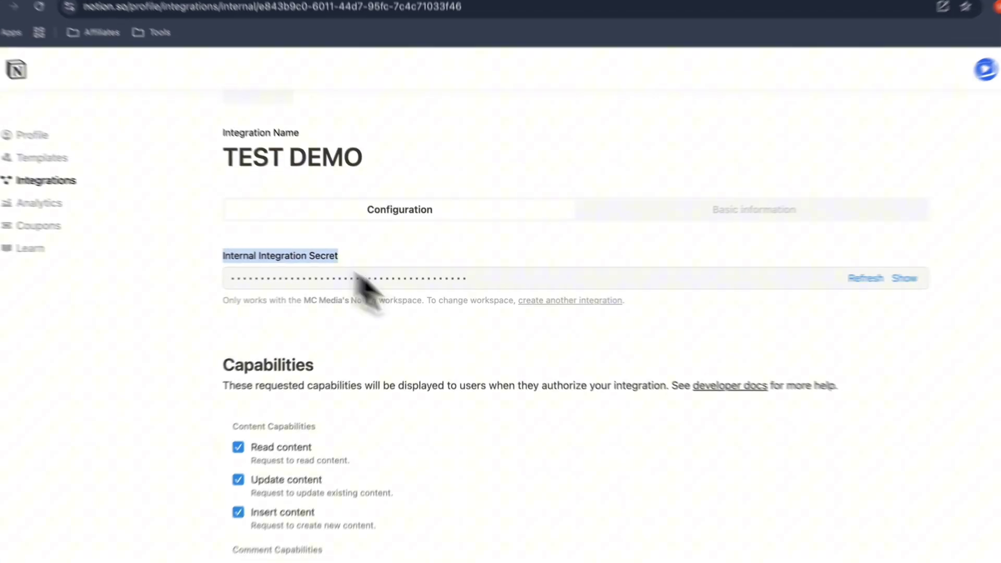
pyautogui.click(574, 276)
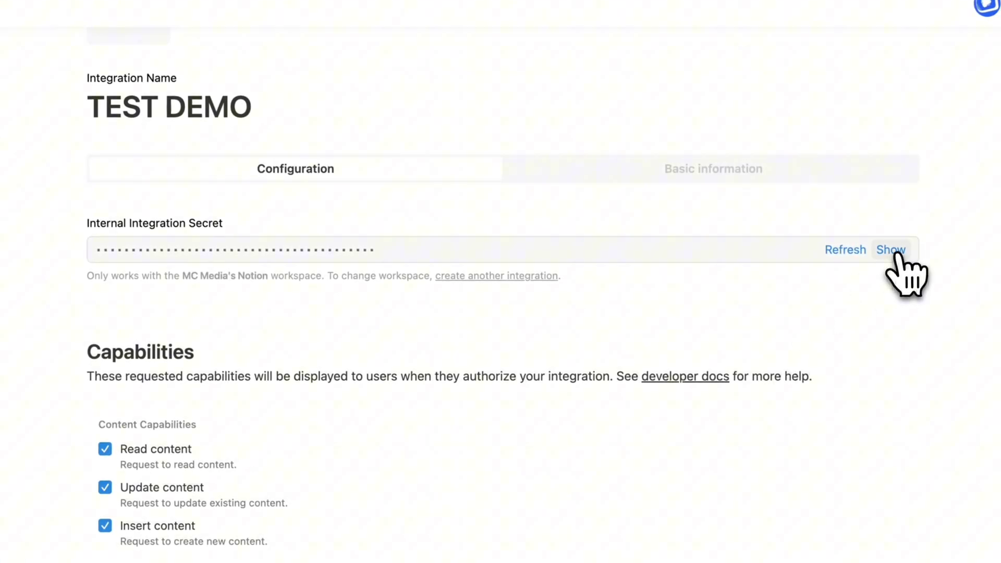
pyautogui.click(894, 253)
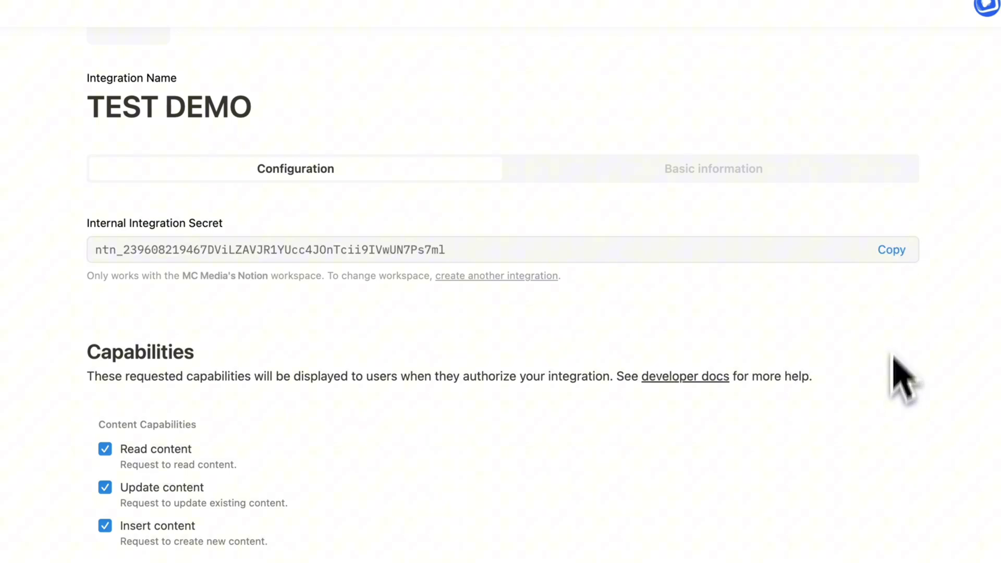
pyautogui.click(893, 252)
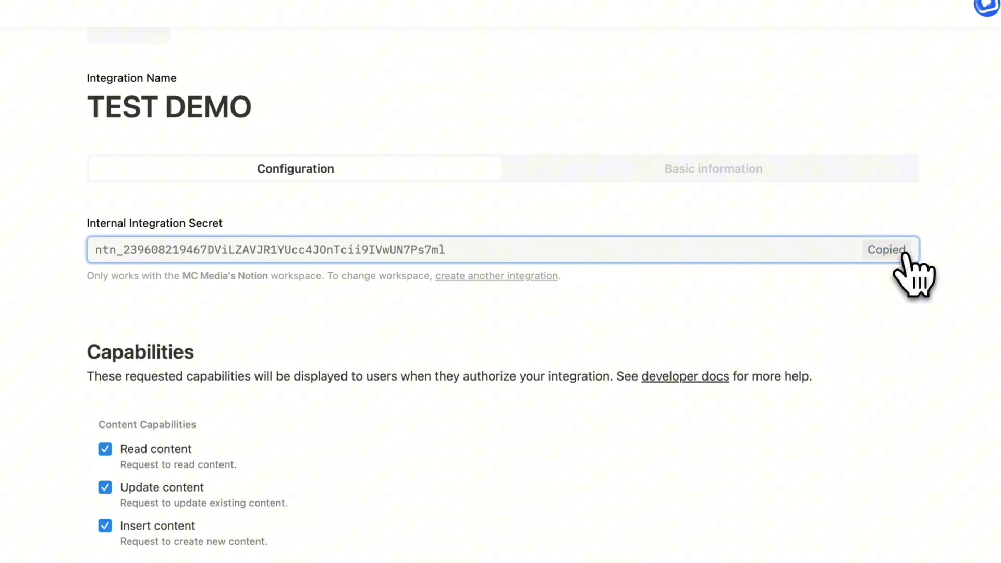
# - Paste the integration secret after 'SECRET:' in the TextEdit notes, then return to the Notion window
pyautogui.press('super+Tab')
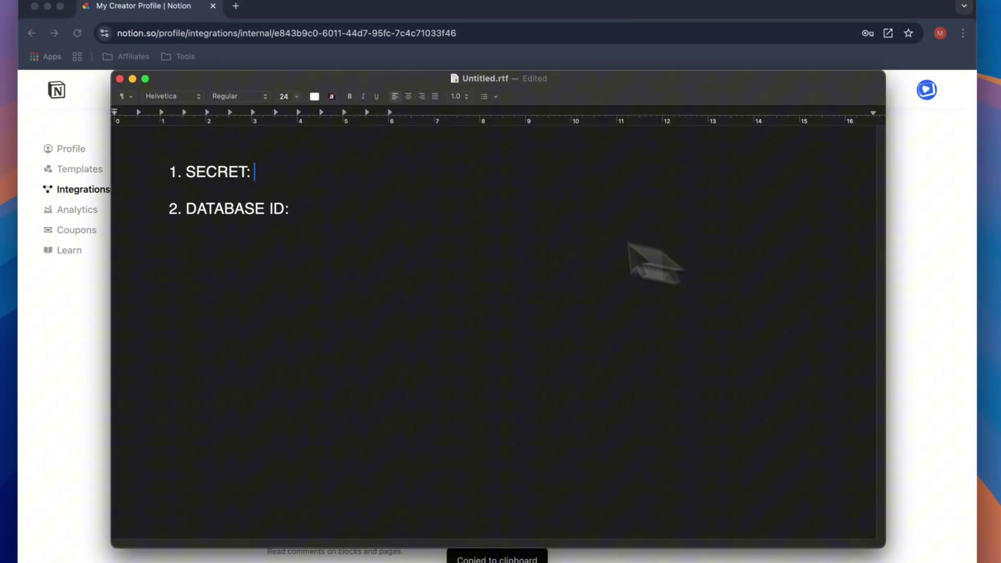
pyautogui.press('super+v')
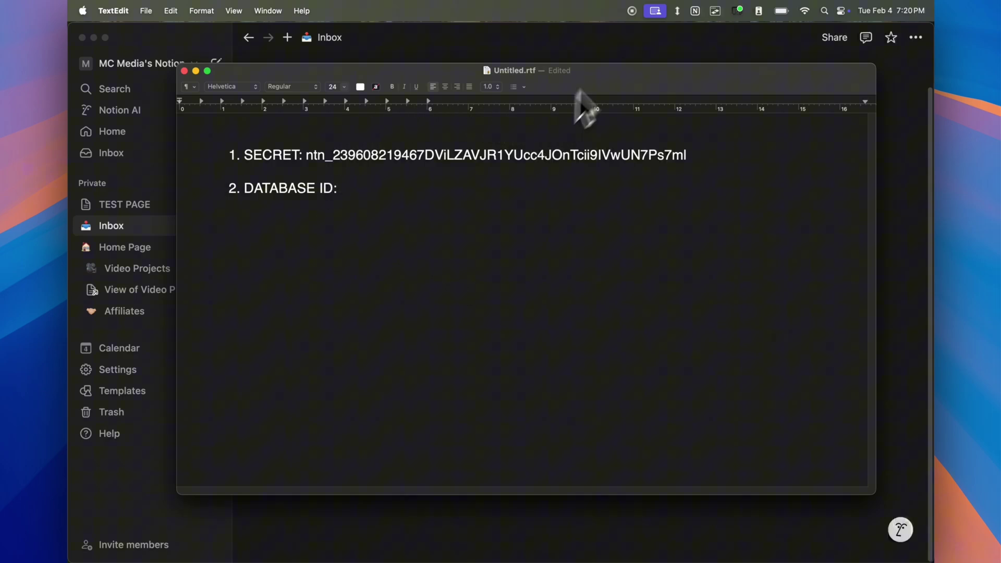
pyautogui.click(639, 49)
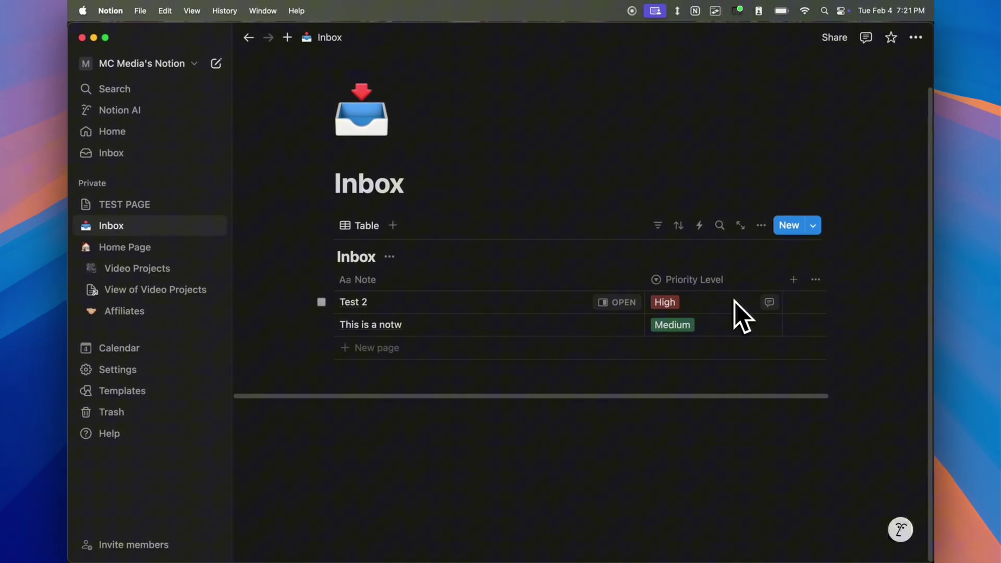
# - Open TEST PAGE from the sidebar, expand it, and go to its Test Database child page
pyautogui.click(148, 206)
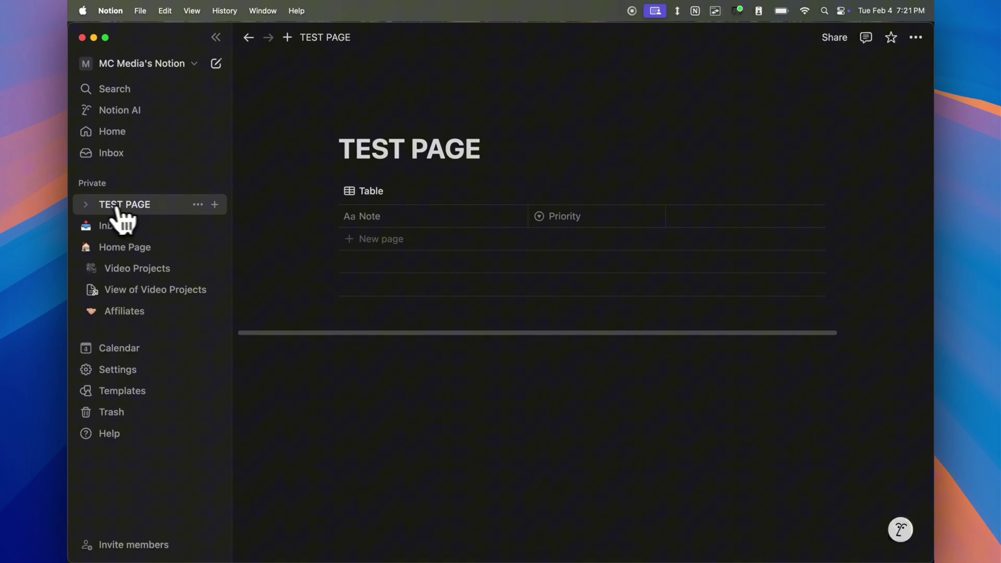
pyautogui.click(86, 206)
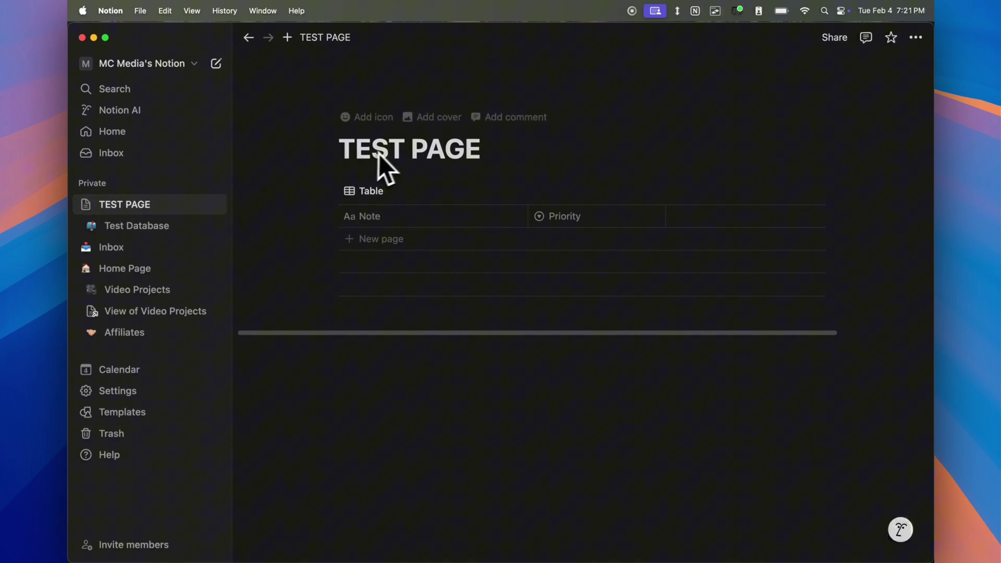
pyautogui.click(144, 227)
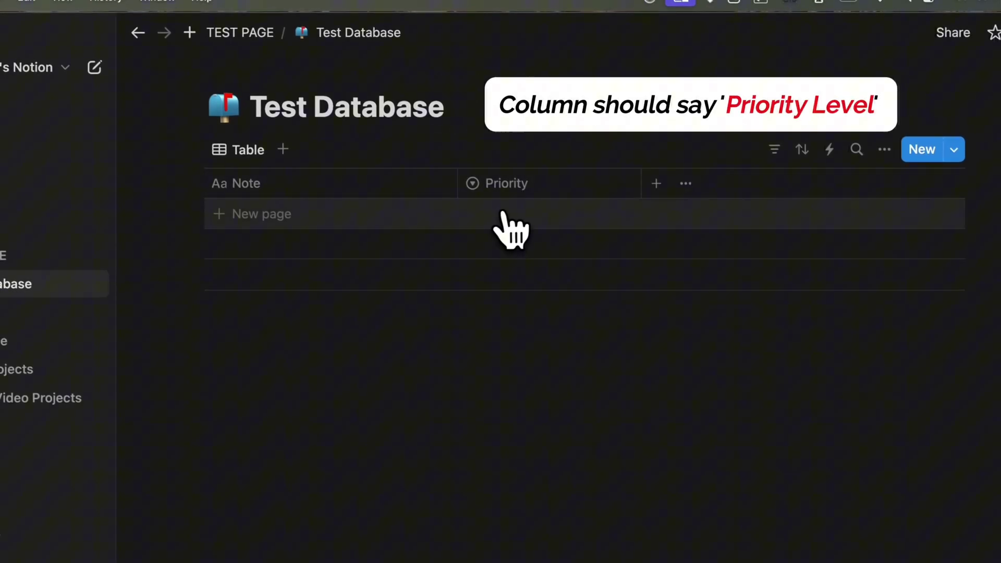
# - Add a new row titled TEST to Test Database and set its Priority to Medium
pyautogui.click(333, 182)
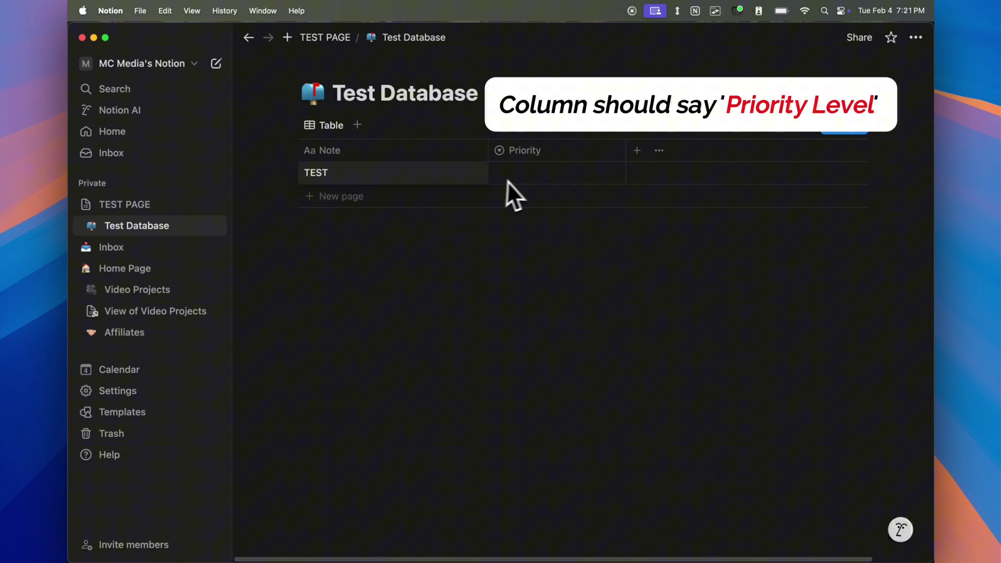
pyautogui.click(524, 177)
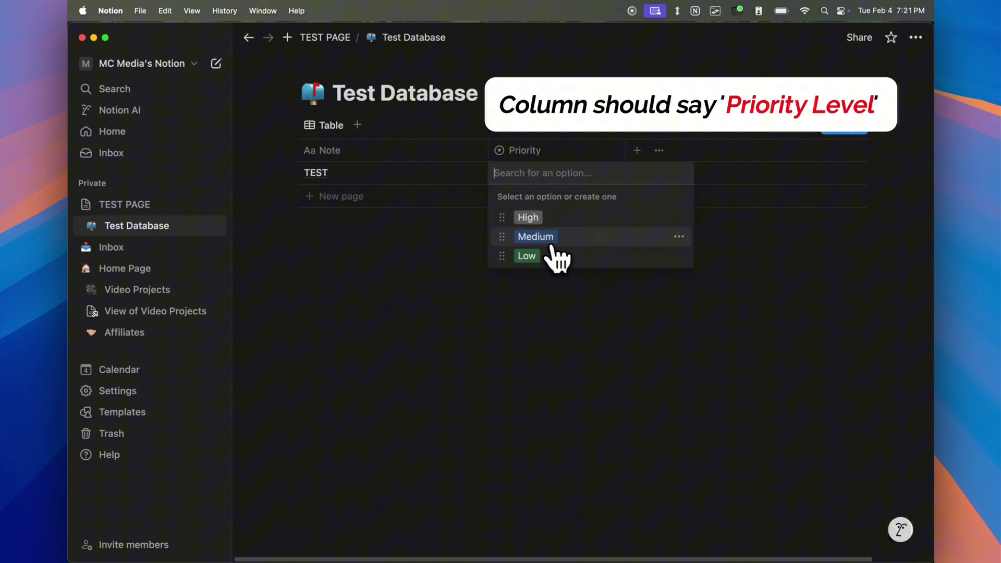
pyautogui.click(535, 236)
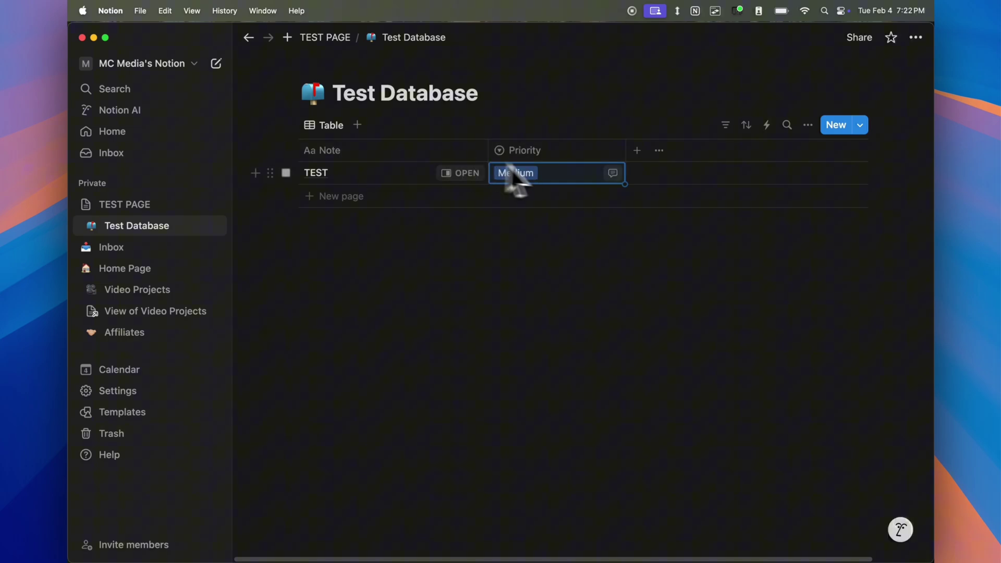
pyautogui.click(468, 260)
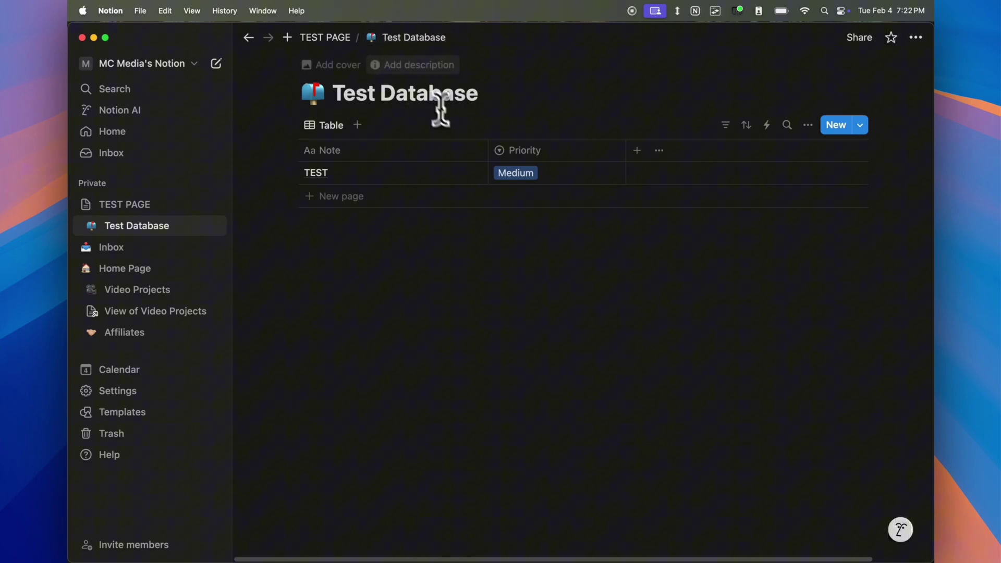
# - Open Test Database as a full page and copy its link from the ••• menu
pyautogui.click(329, 40)
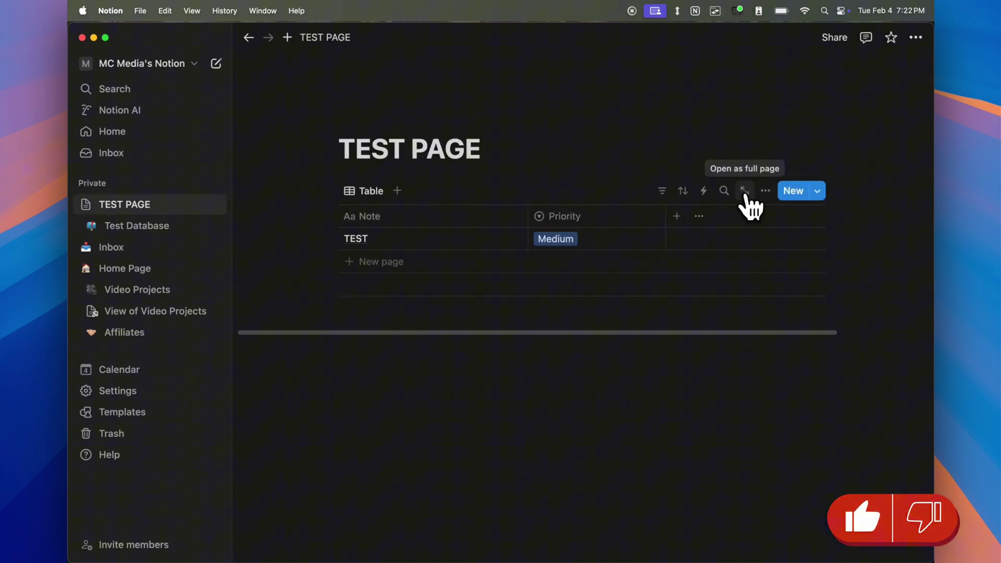
pyautogui.click(745, 191)
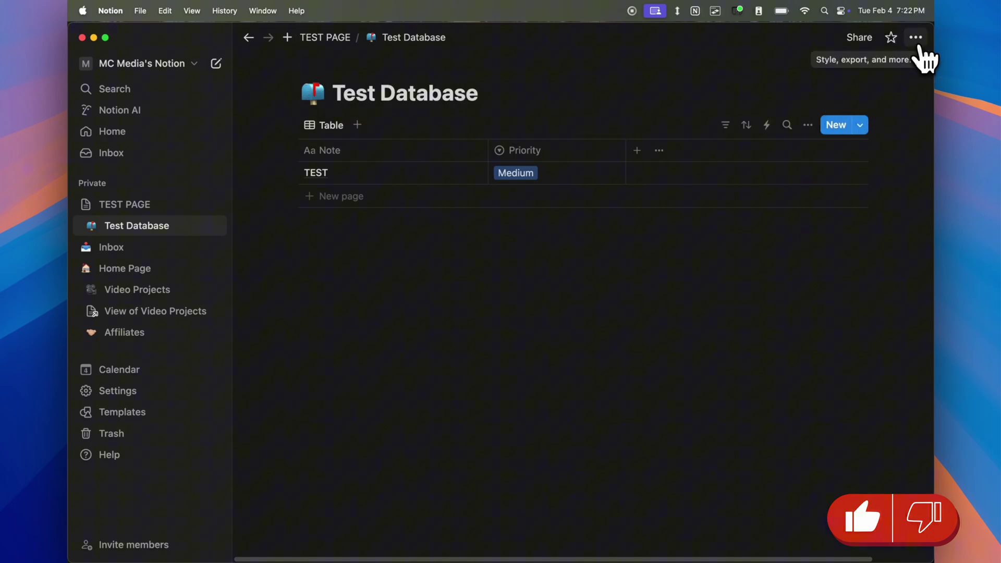
pyautogui.click(915, 37)
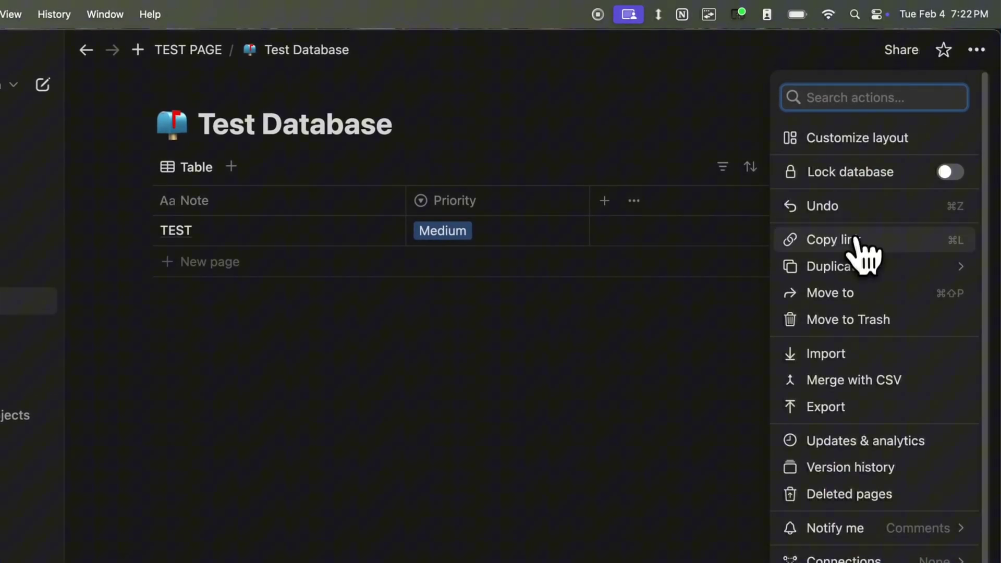
pyautogui.click(898, 248)
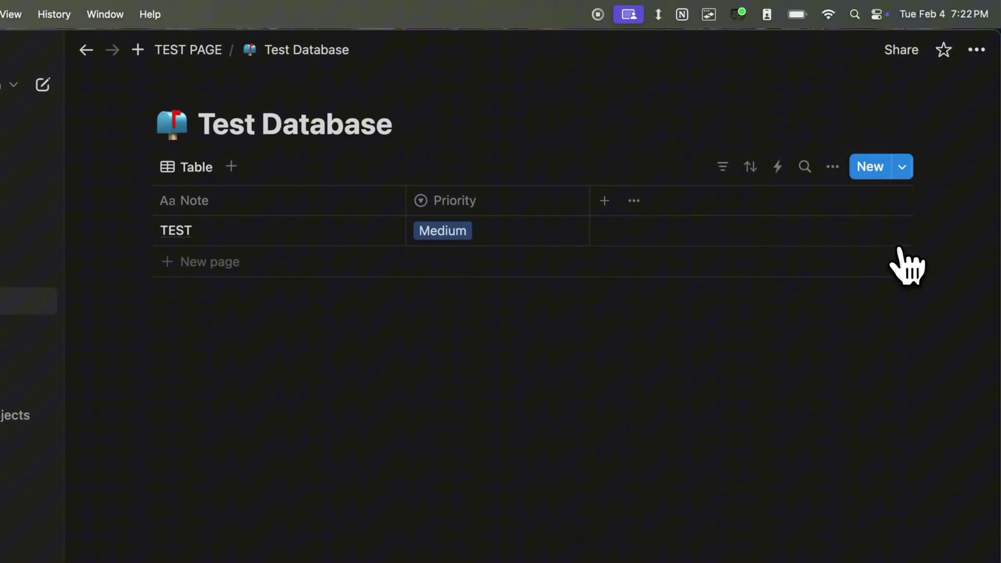
# - Paste the Test Database link after DATABASE ID:, trim it to the bare ID, and minimize the notes
pyautogui.press('super+Tab')
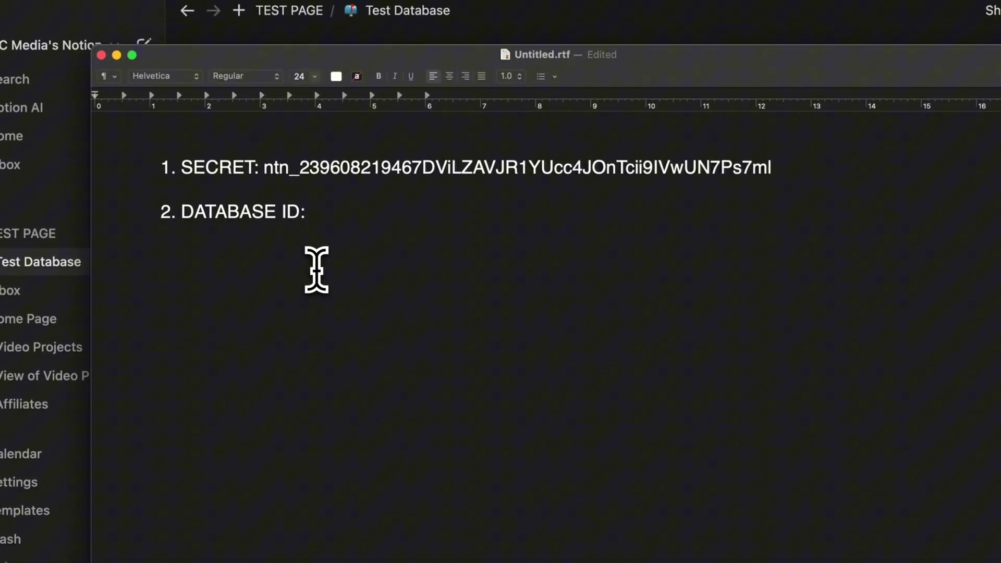
pyautogui.press('super+v')
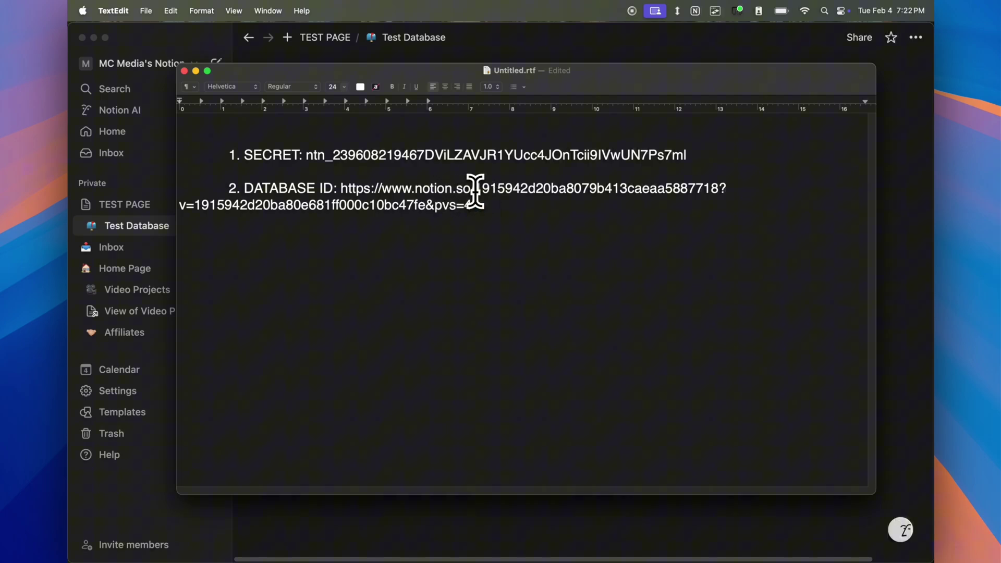
pyautogui.moveTo(474, 188); pyautogui.dragTo(280, 205)
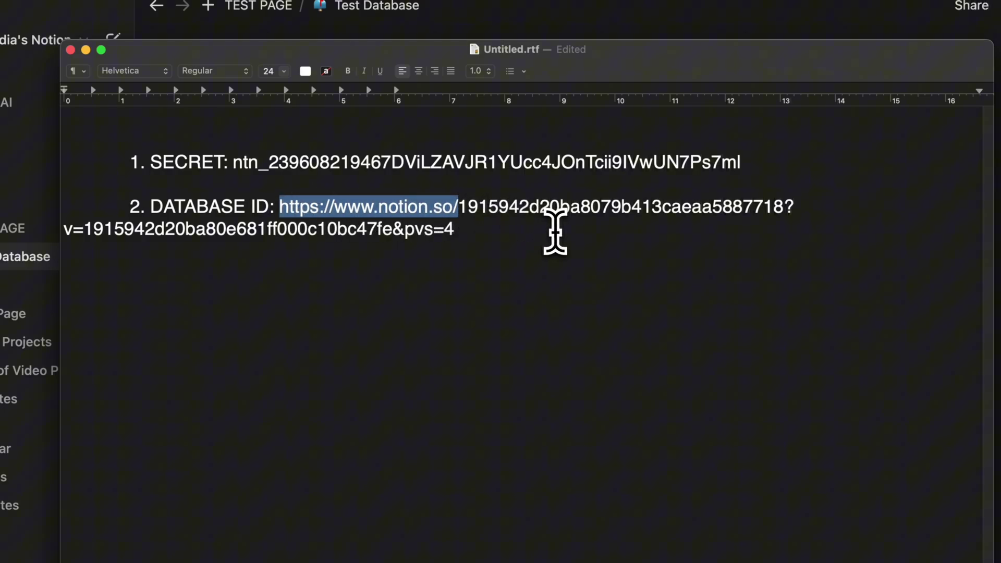
pyautogui.press('BackSpace')
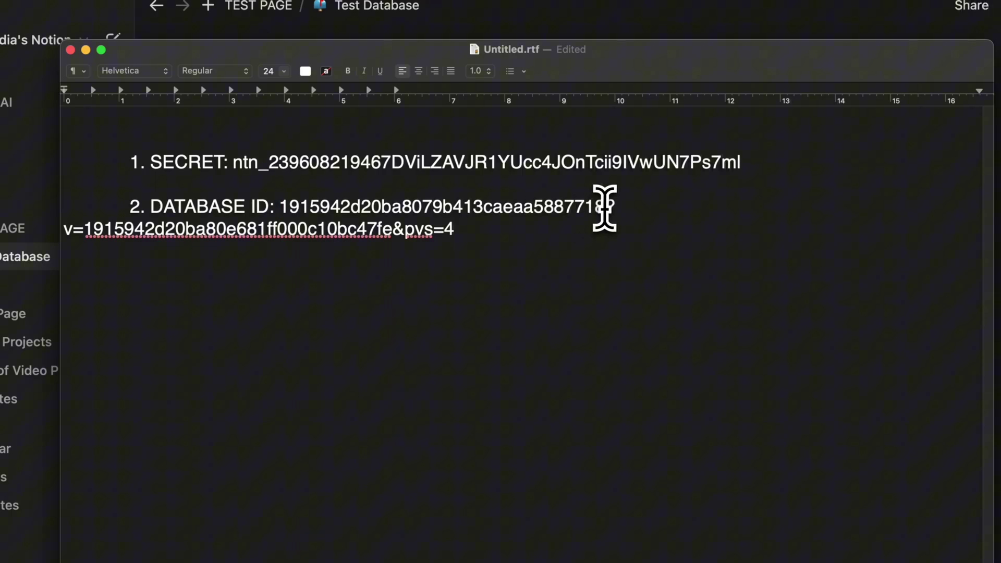
pyautogui.moveTo(608, 209); pyautogui.dragTo(623, 226)
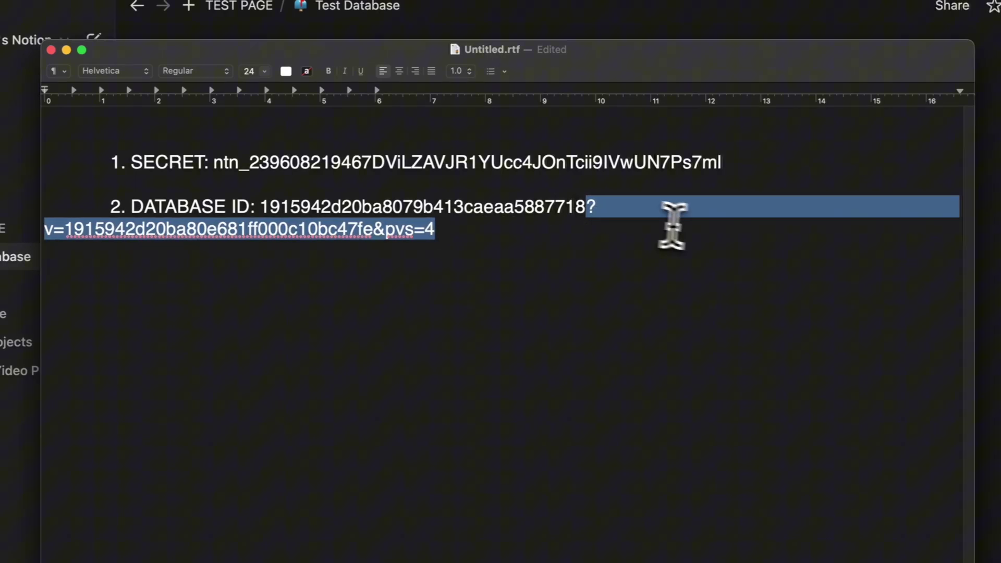
pyautogui.press('BackSpace')
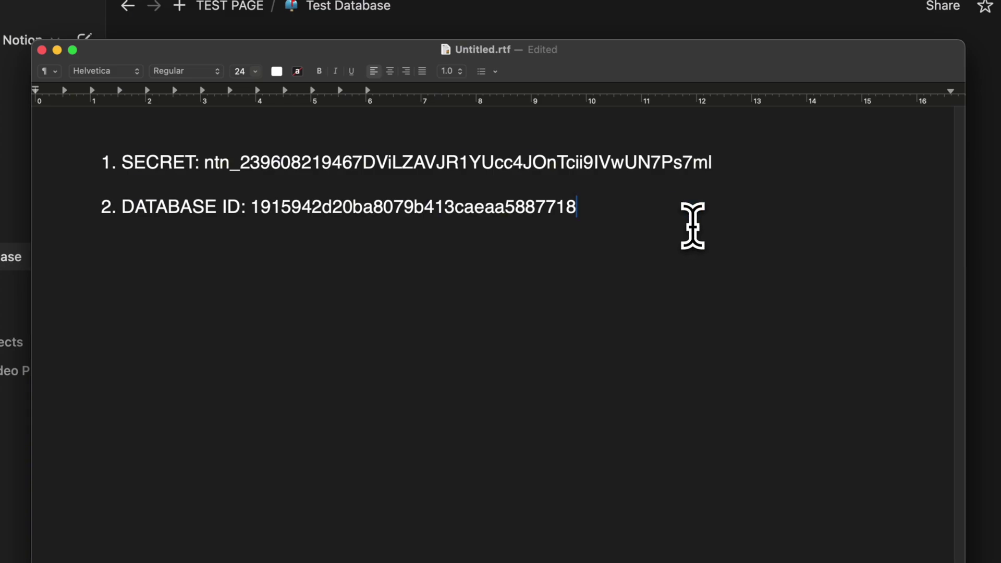
pyautogui.moveTo(583, 208); pyautogui.dragTo(259, 207)
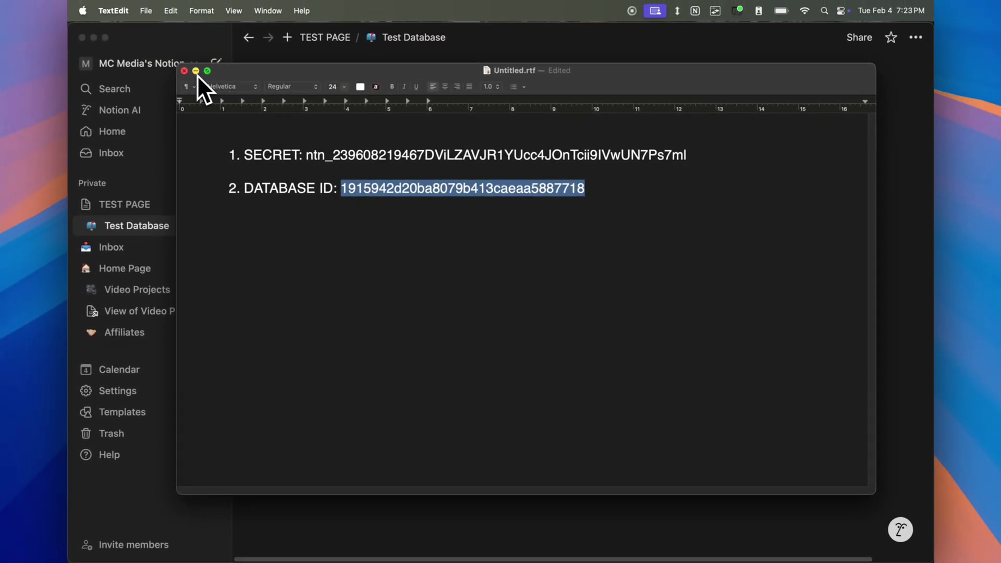
pyautogui.click(195, 71)
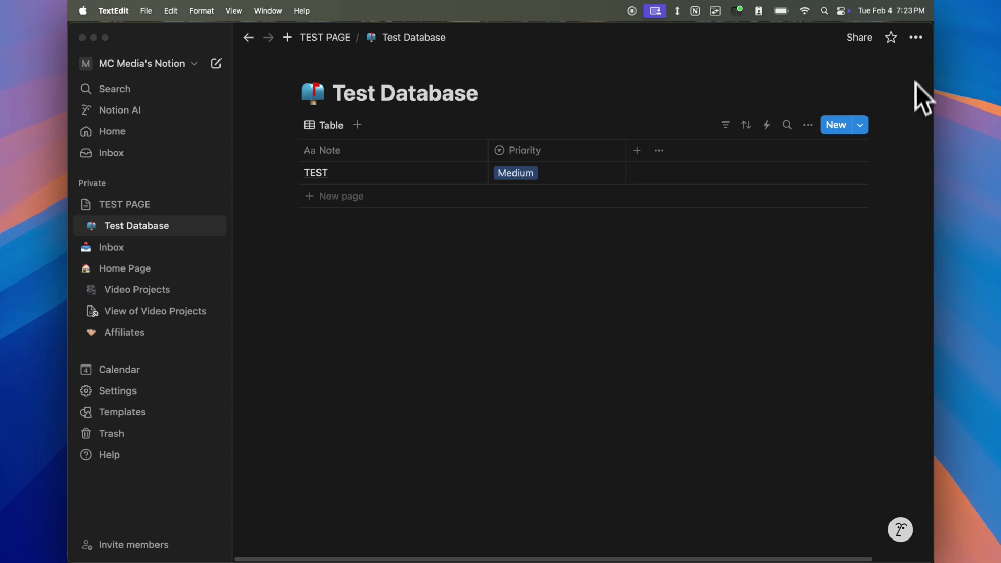
# - Connect the TEST DEMO integration to the Test Database and confirm its access
pyautogui.click(917, 40)
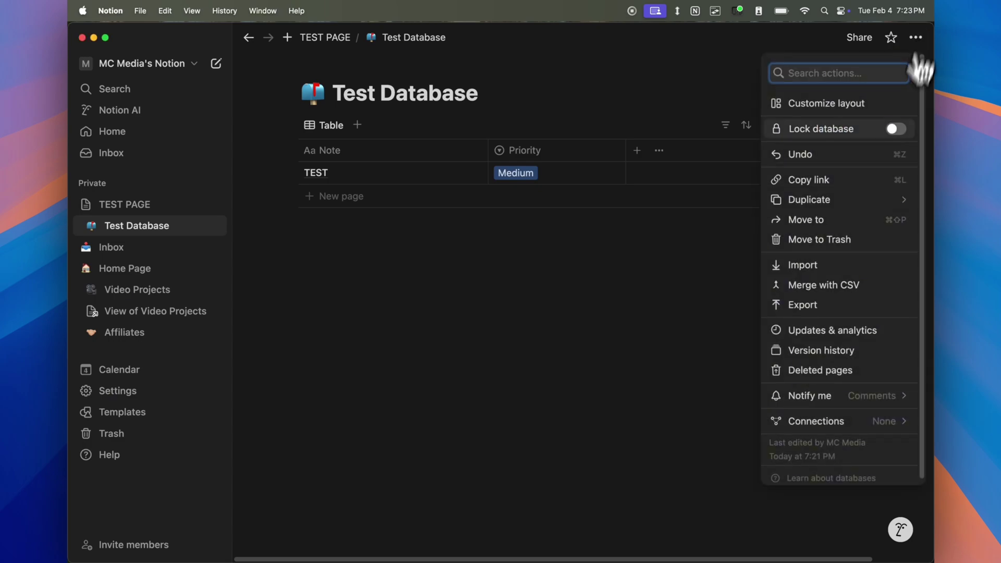
pyautogui.moveTo(837, 433)
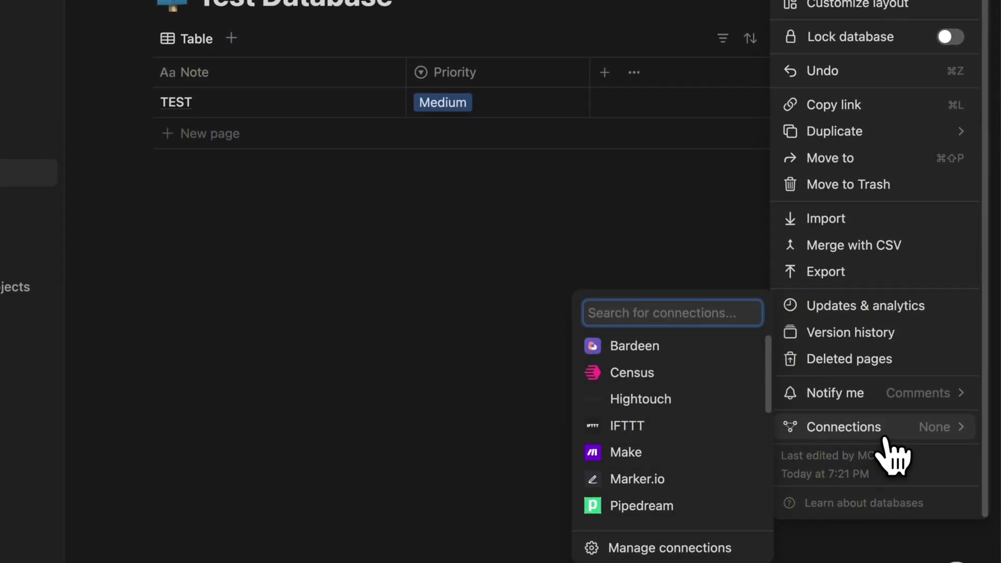
pyautogui.scroll(-5, 678, 435)
pyautogui.scroll(-1, 669, 435)
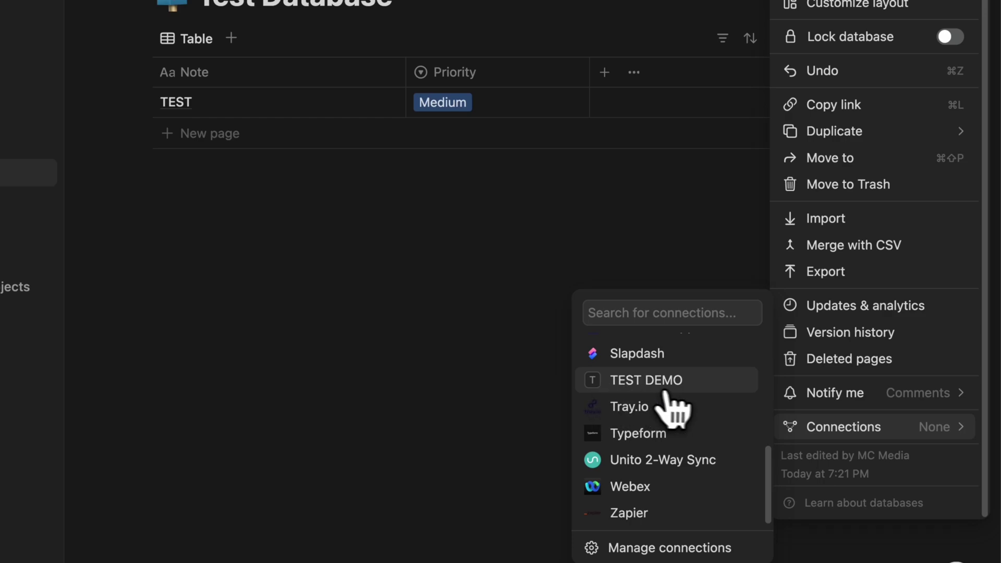
pyautogui.click(673, 387)
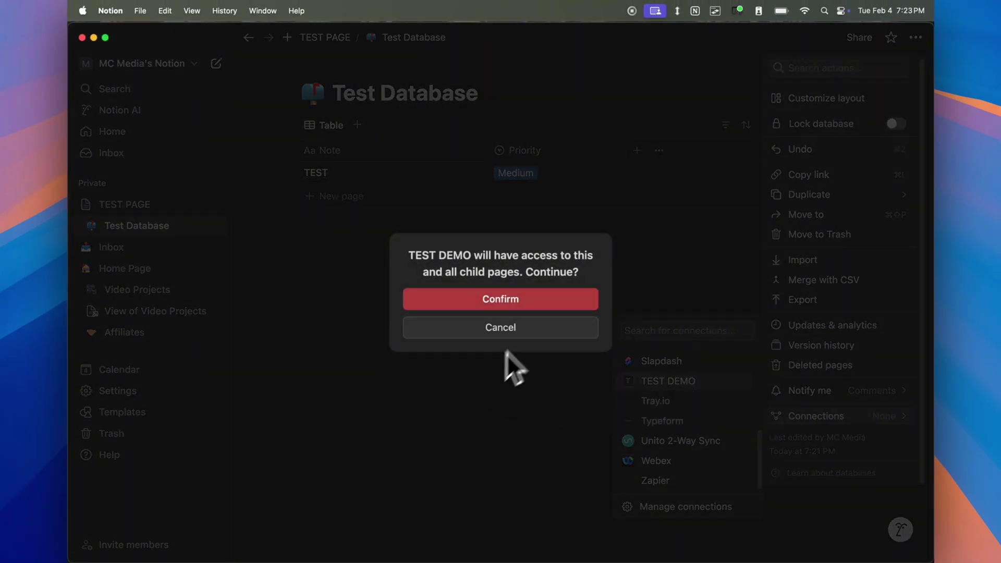
pyautogui.click(582, 300)
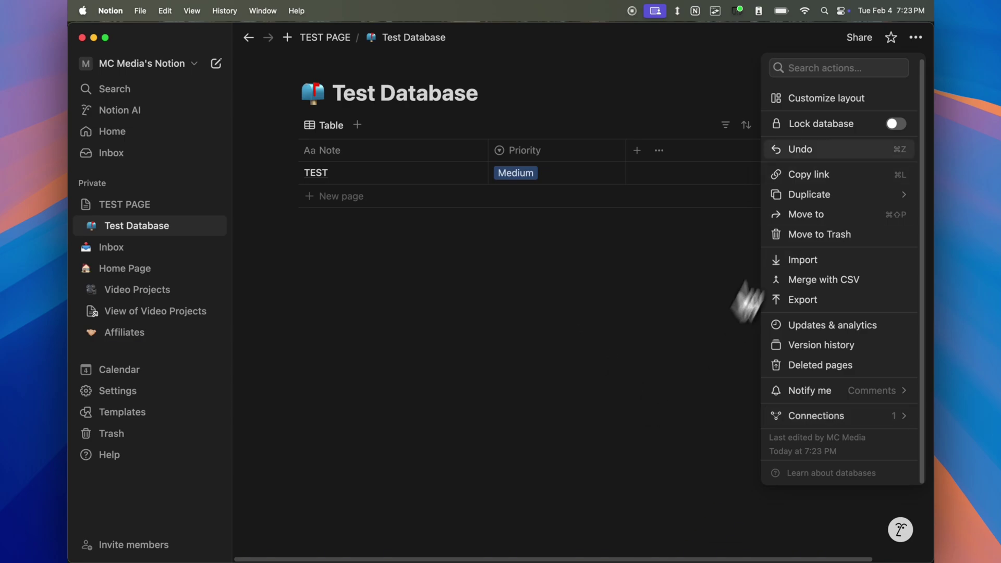
pyautogui.click(916, 46)
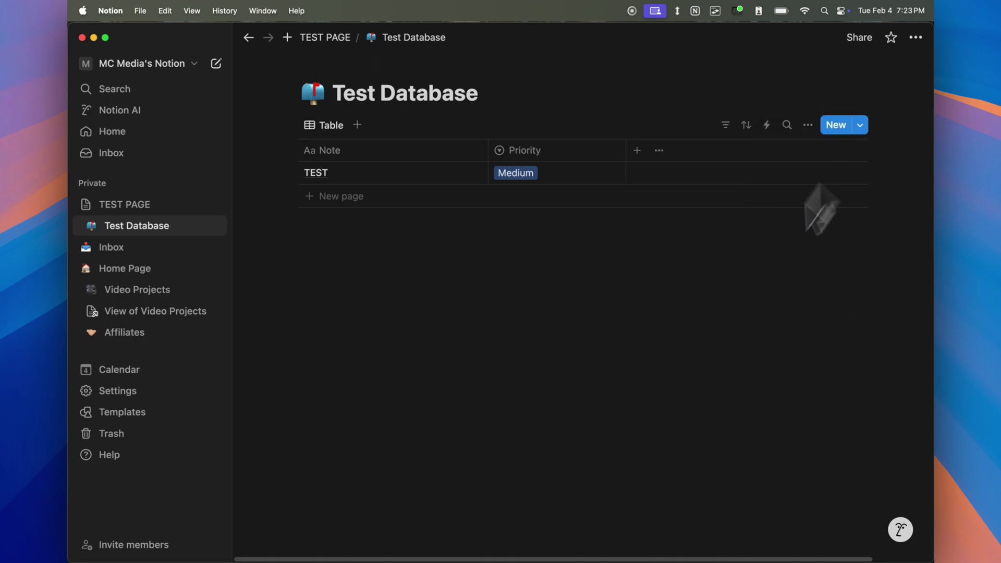
# - Bring the Untitled.rtf notes forward and highlight the SECRET and DATABASE ID lines
pyautogui.press('super+Tab')
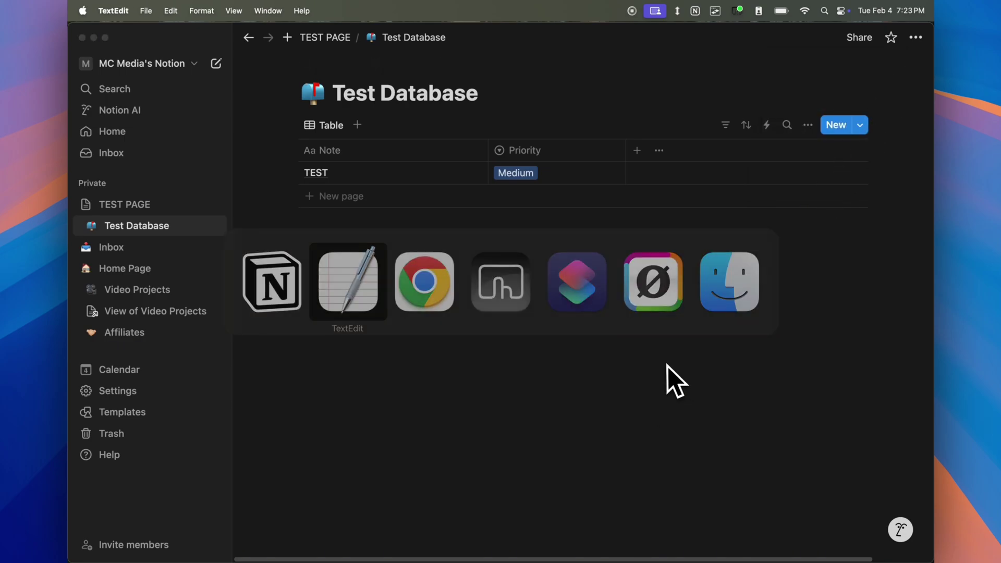
pyautogui.press('super+Tab')
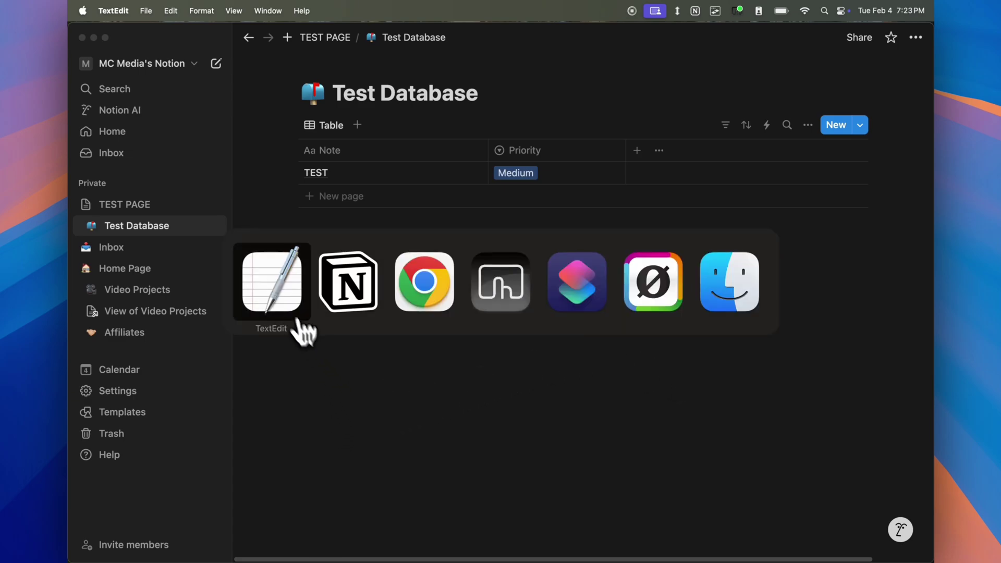
pyautogui.click(283, 297)
pyautogui.hotkey('alt', 'Tab')
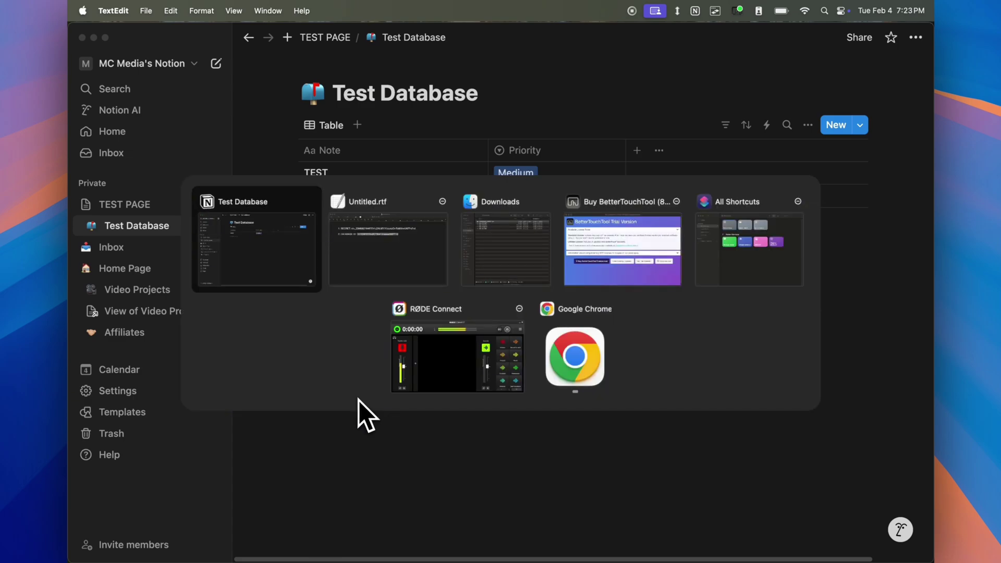
pyautogui.hotkey('alt', 'Tab')
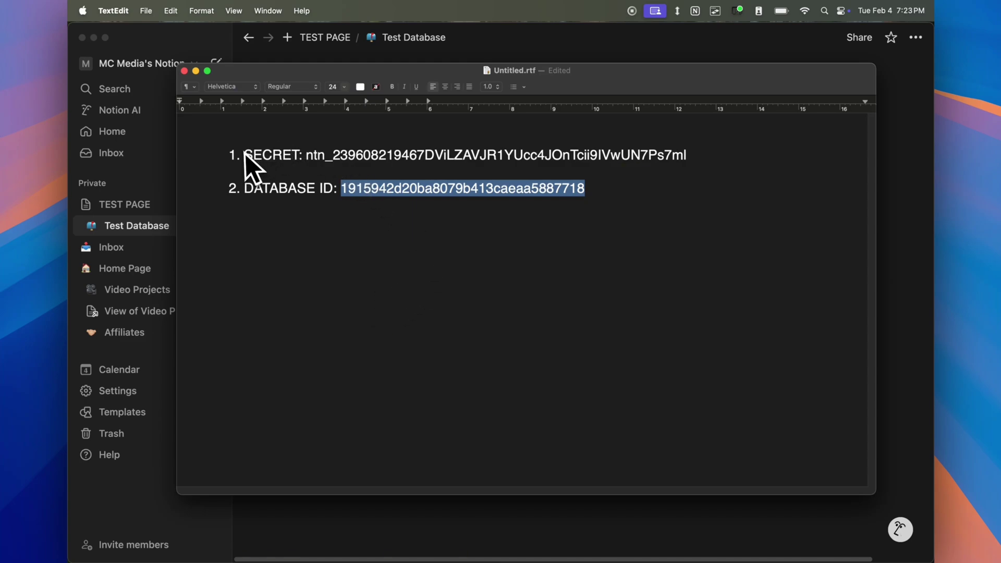
pyautogui.moveTo(245, 154); pyautogui.dragTo(680, 158)
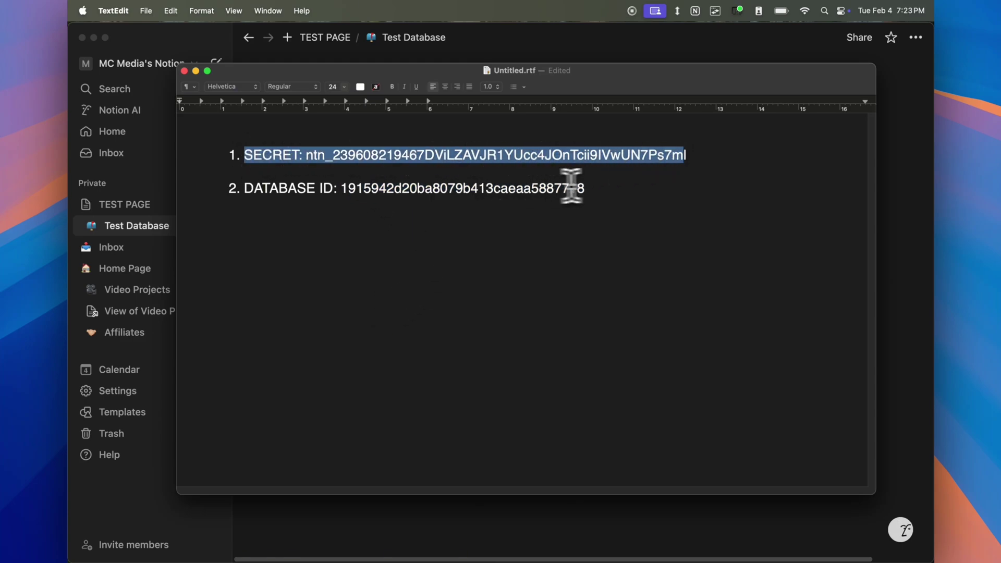
pyautogui.moveTo(586, 189); pyautogui.dragTo(244, 189)
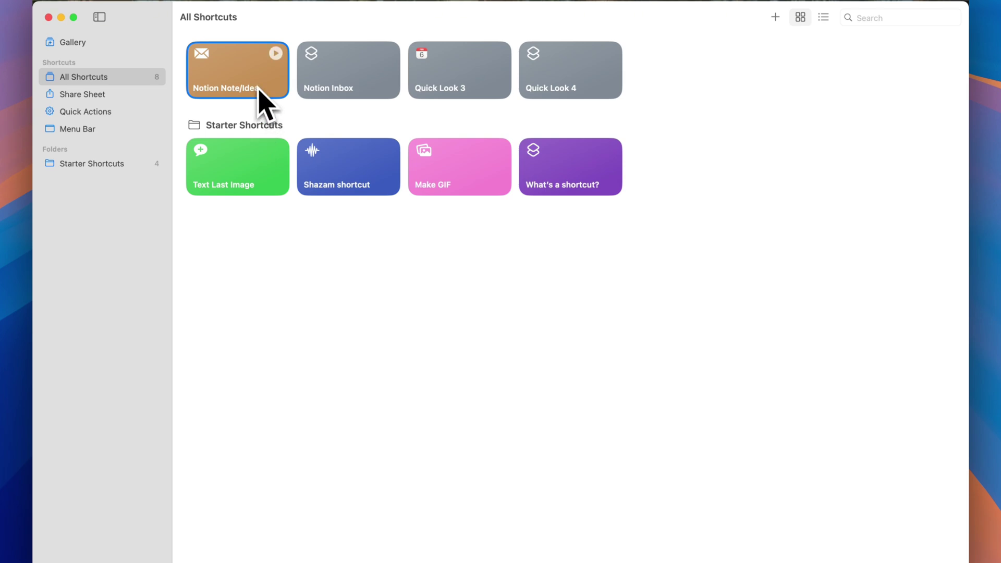
# - Open the Notion Note/Idea shortcut and highlight the Note and Priority Level property names in its JSON
pyautogui.doubleClick(257, 86)
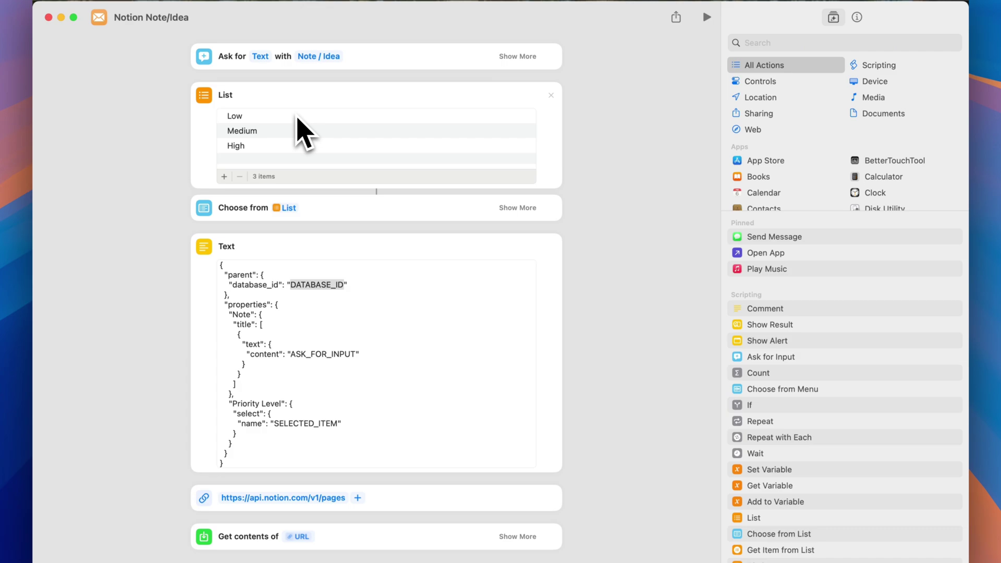
pyautogui.click(376, 306)
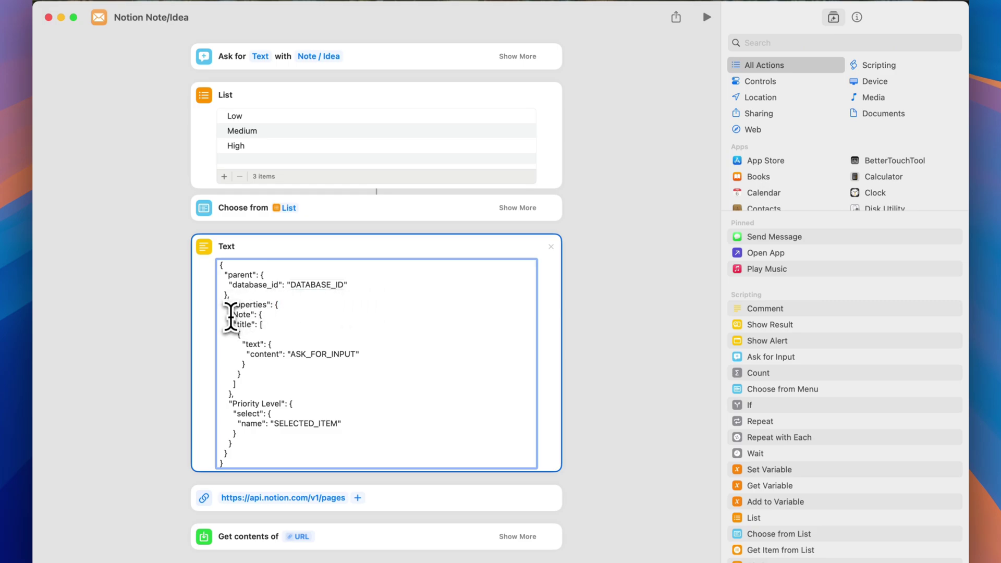
pyautogui.moveTo(241, 315); pyautogui.dragTo(254, 315)
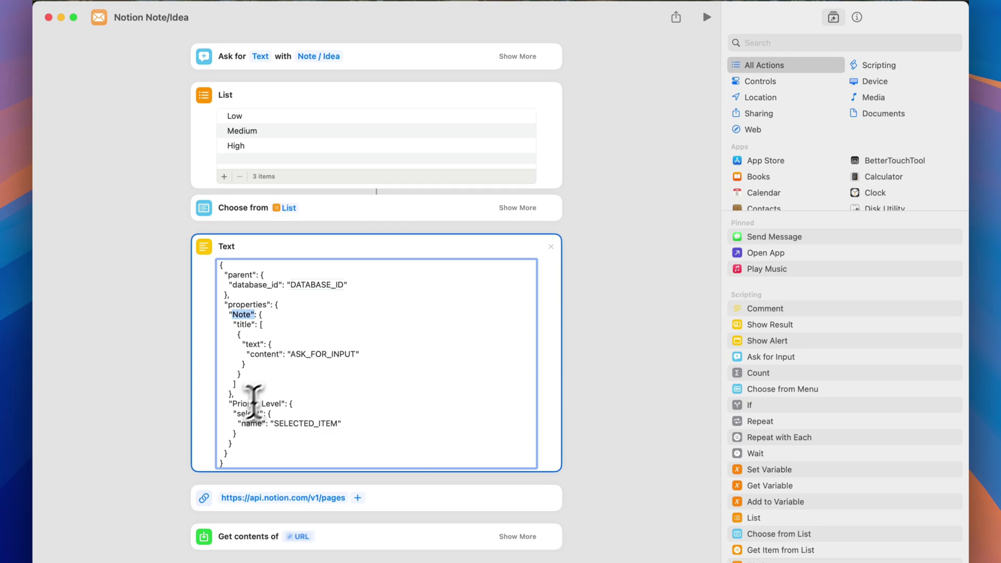
pyautogui.moveTo(228, 404); pyautogui.dragTo(282, 403)
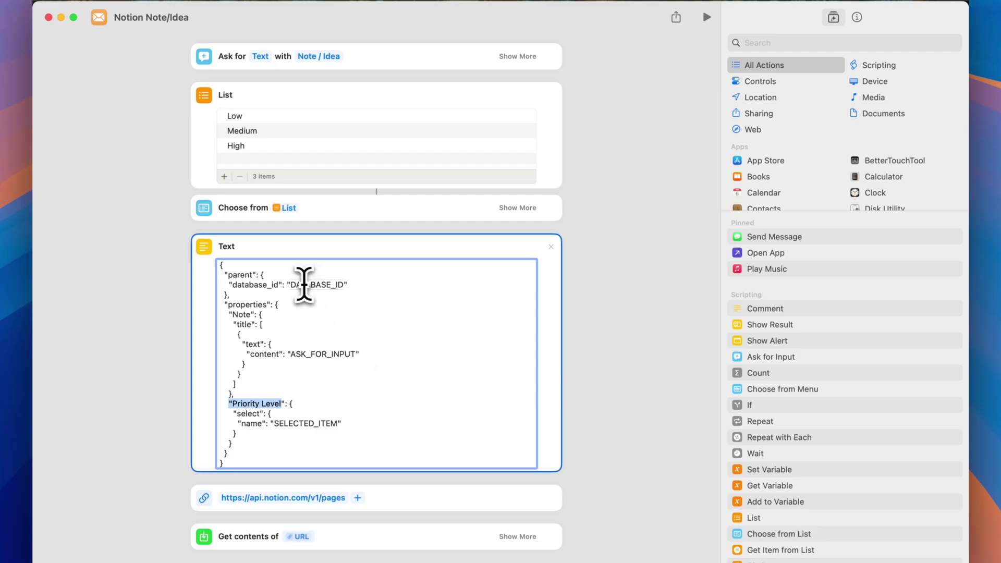
# - Copy the Test Database ID from the TextEdit notes and paste it over DATABASE_ID in the JSON
pyautogui.click(295, 287)
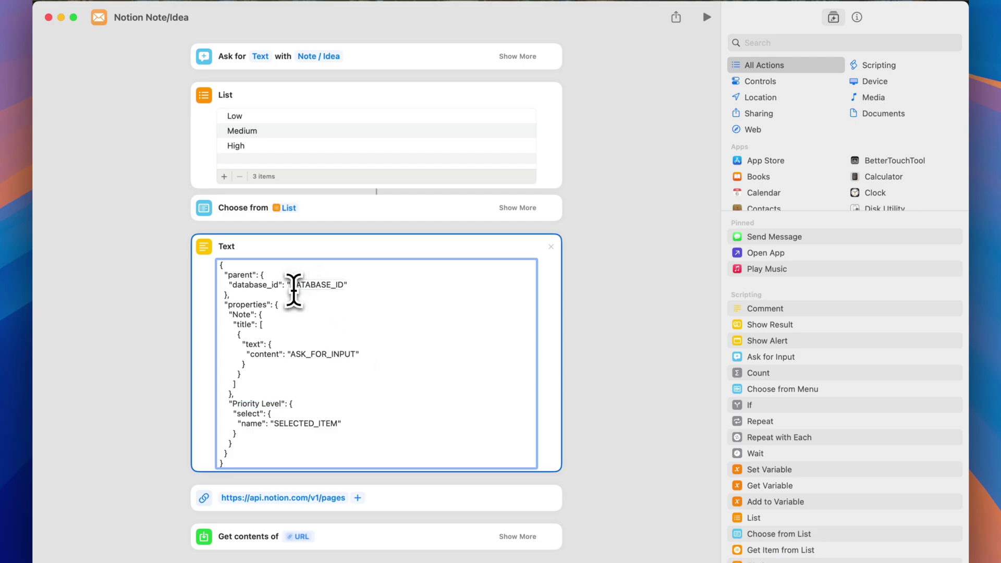
pyautogui.moveTo(292, 286); pyautogui.dragTo(316, 289)
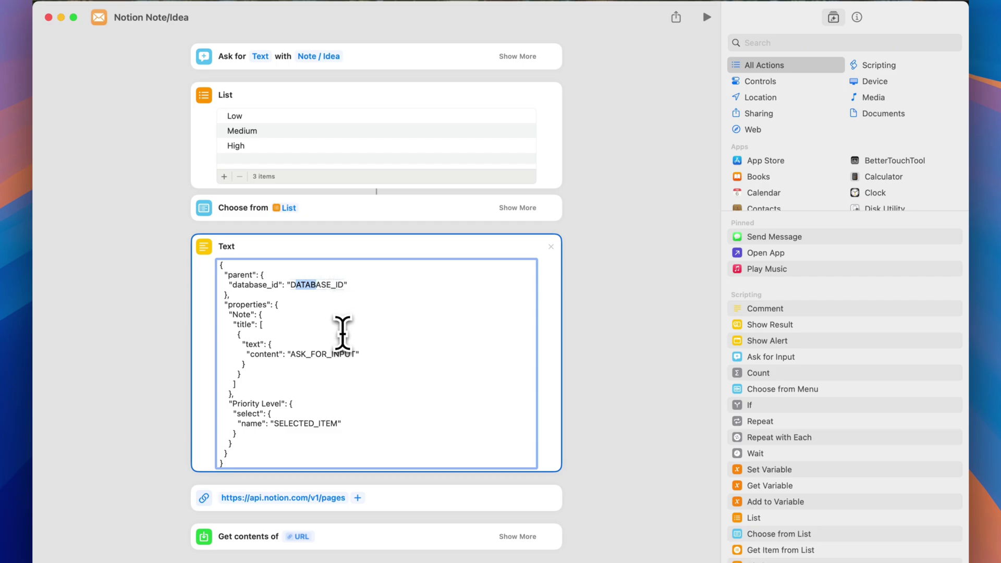
pyautogui.press('super+Tab')
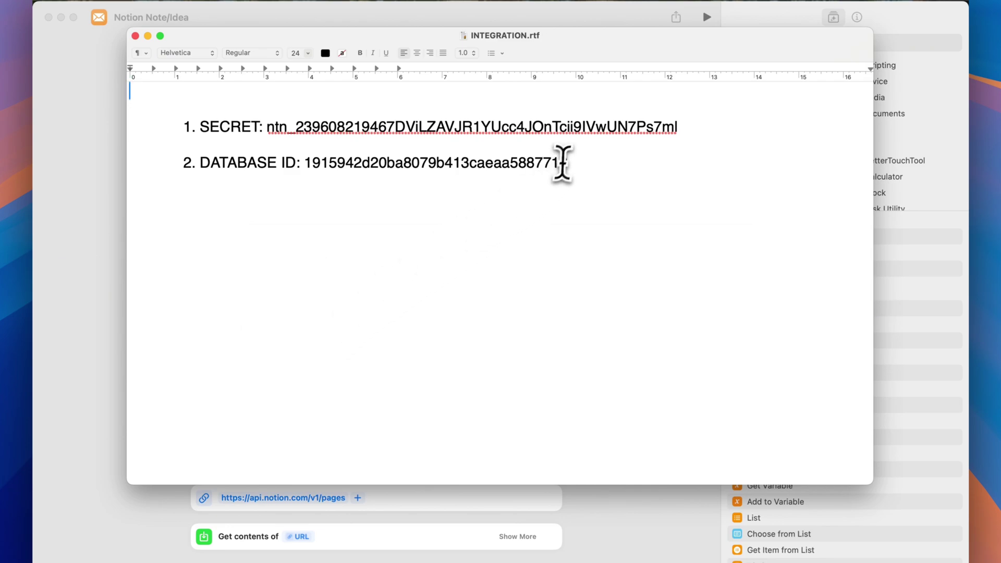
pyautogui.moveTo(566, 164); pyautogui.dragTo(306, 170)
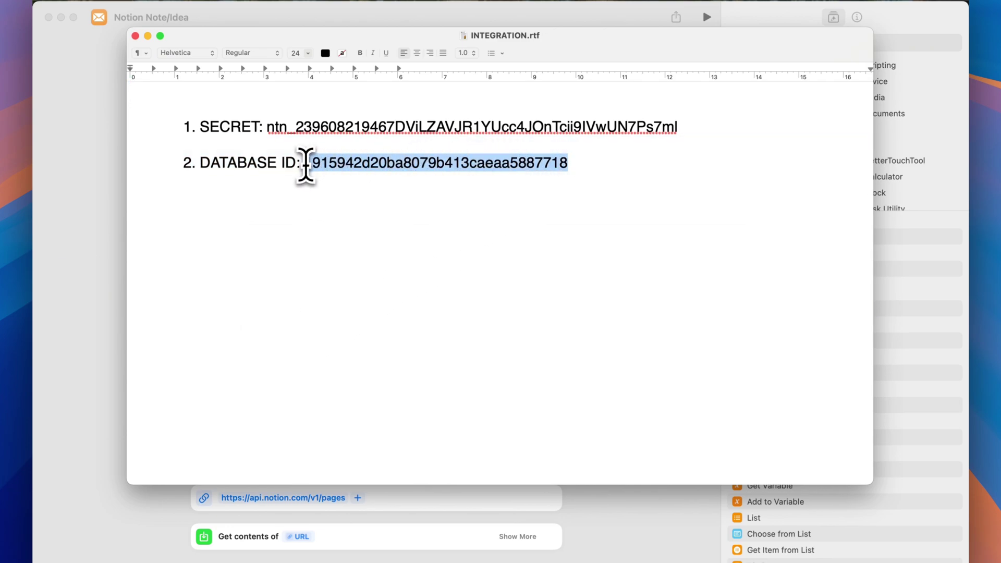
pyautogui.click(117, 211)
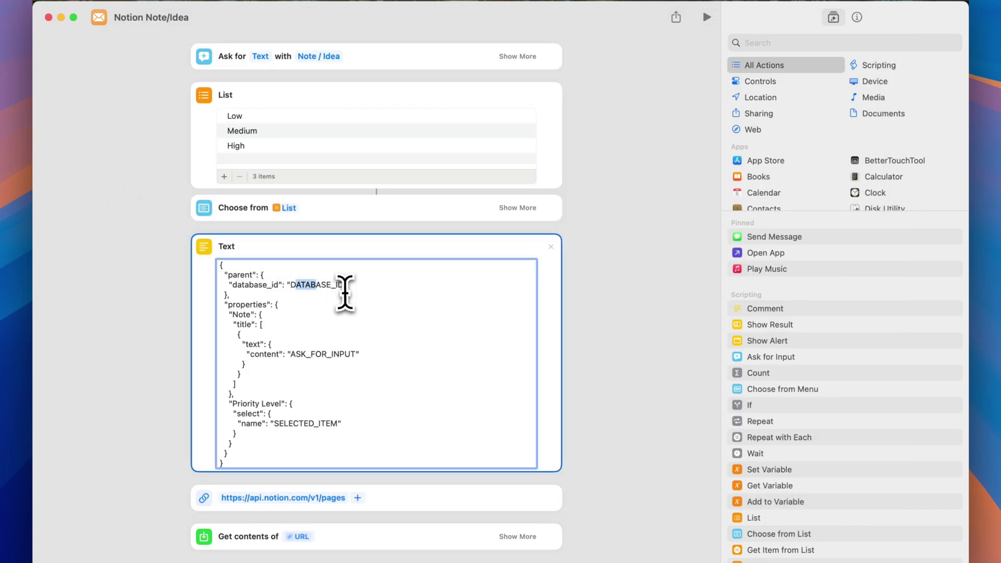
pyautogui.moveTo(344, 287); pyautogui.dragTo(291, 287)
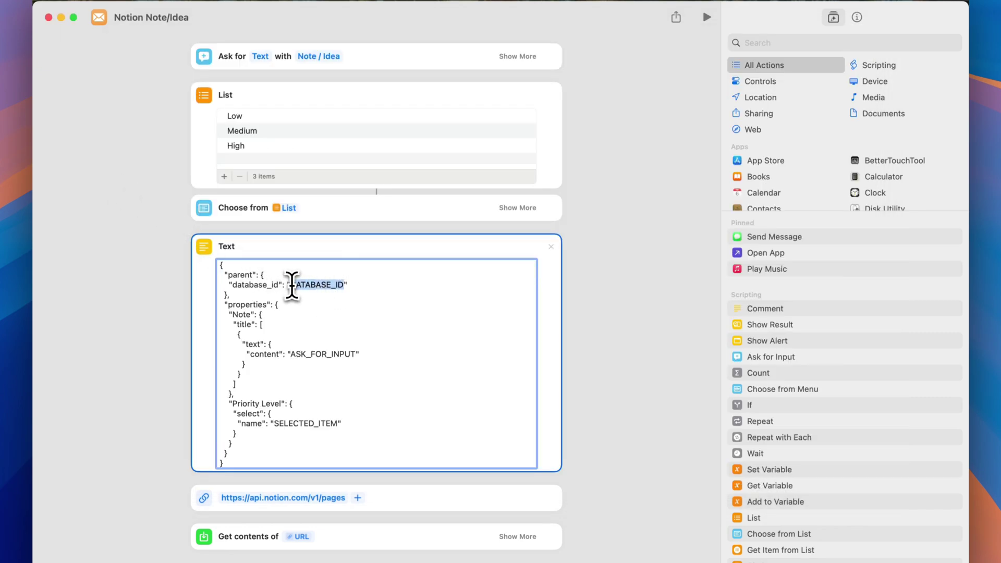
pyautogui.press('super+v')
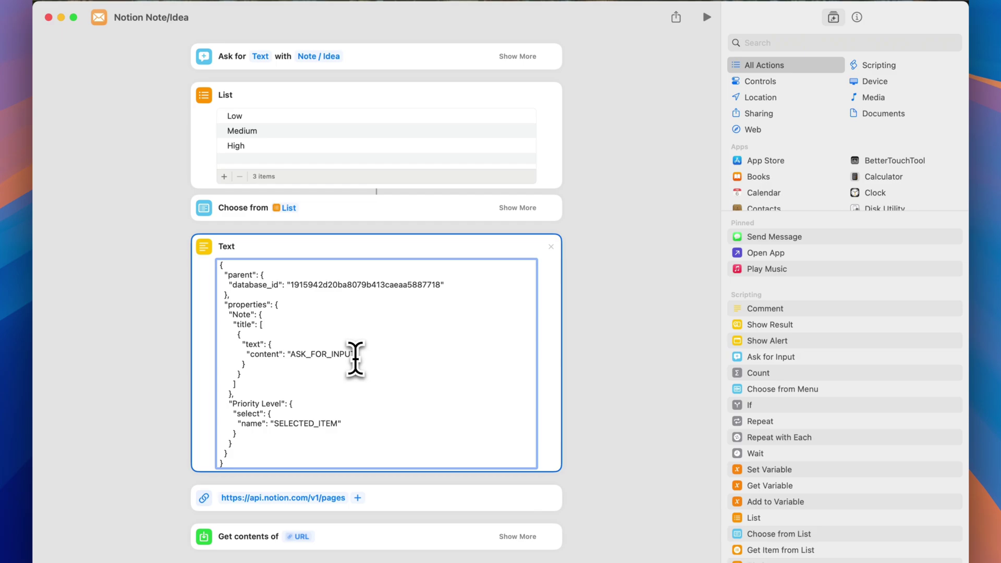
# - Replace the ASK_FOR_INPUT placeholder in the note content with the Ask for Input variable
pyautogui.moveTo(354, 356); pyautogui.dragTo(291, 356)
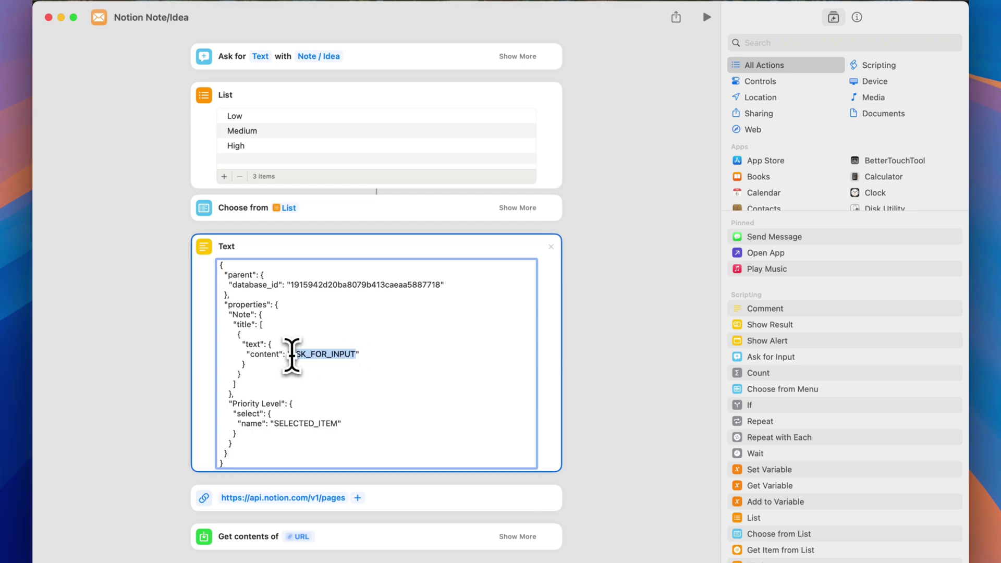
pyautogui.press('BackSpace')
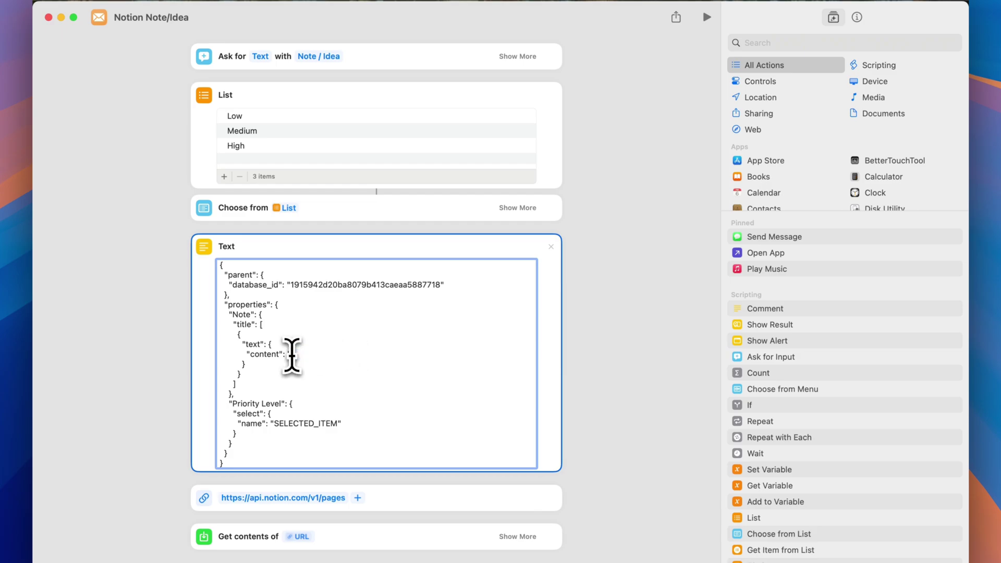
pyautogui.rightClick(291, 355)
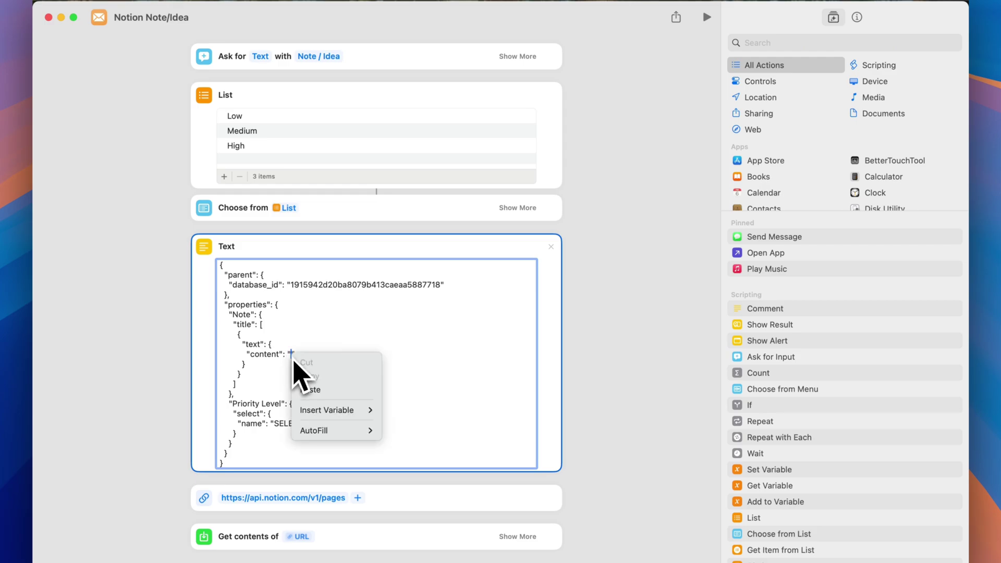
pyautogui.moveTo(337, 411)
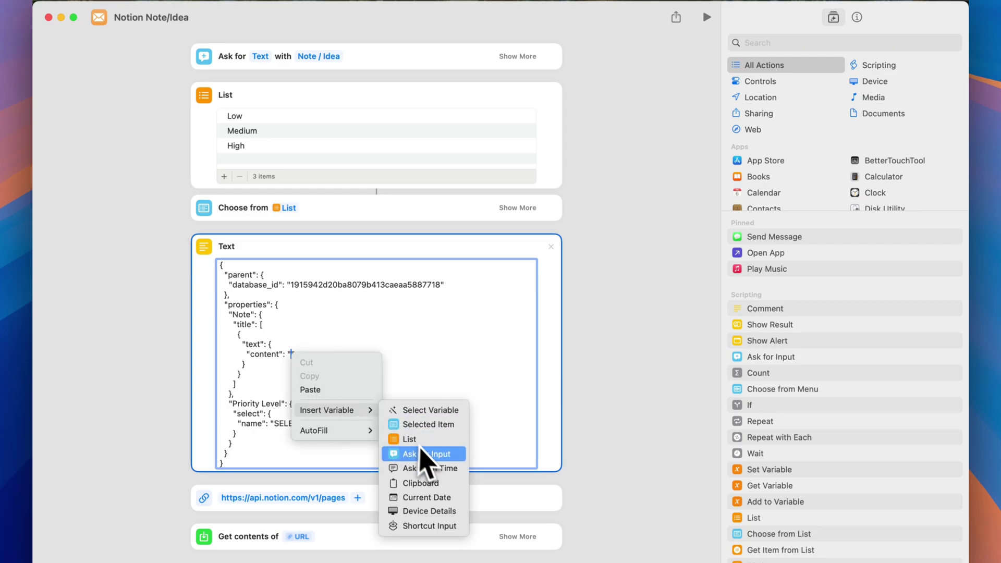
pyautogui.click(451, 458)
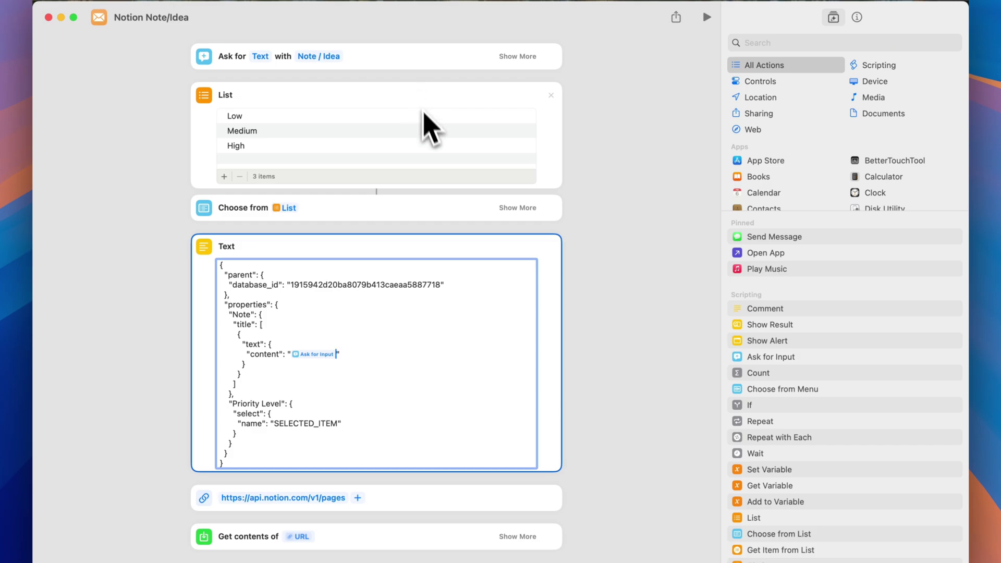
# - Replace SELECTED_ITEM in the Priority Level name with the Selected Item variable
pyautogui.moveTo(338, 429); pyautogui.dragTo(273, 423)
pyautogui.press('BackSpace')
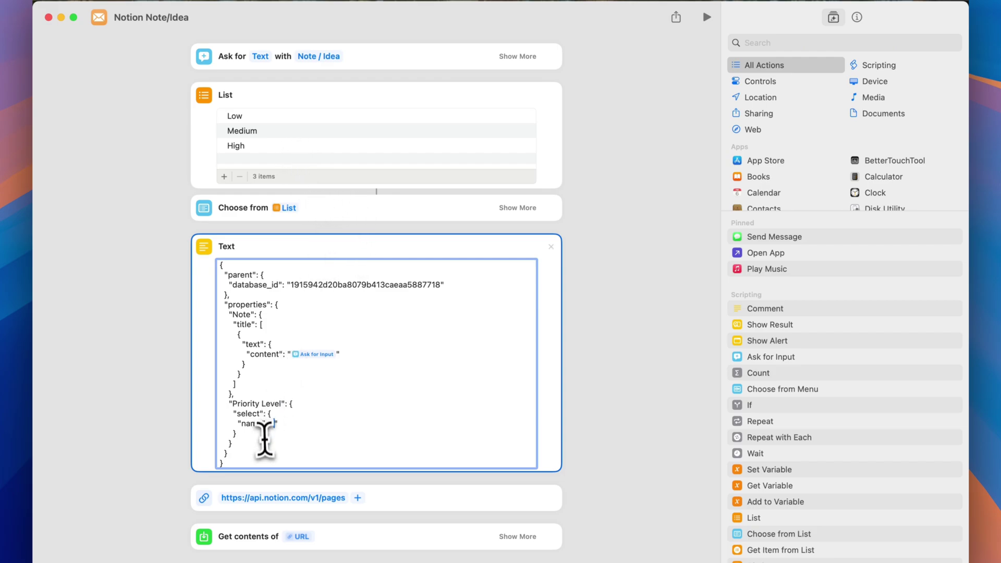
pyautogui.rightClick(275, 427)
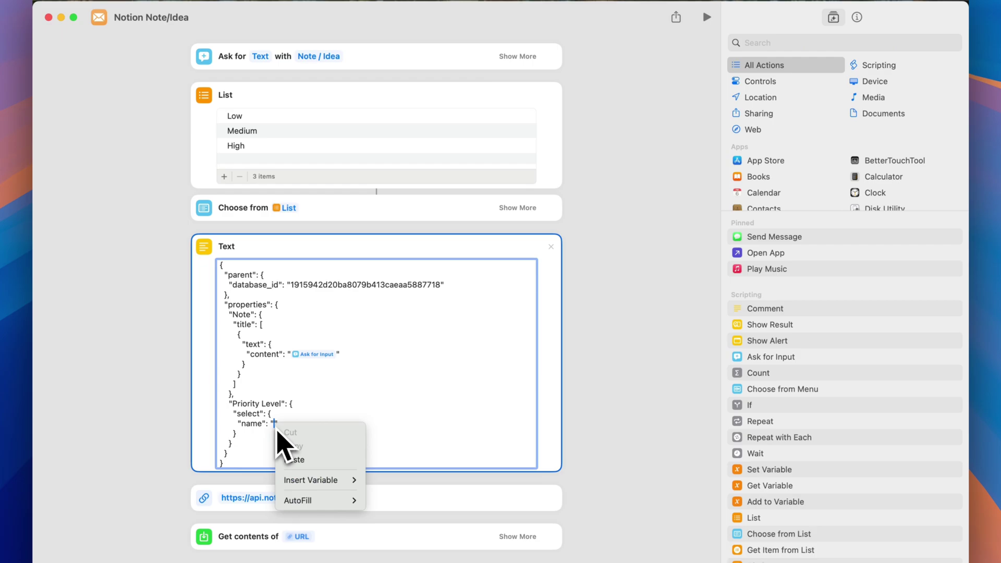
pyautogui.moveTo(319, 484)
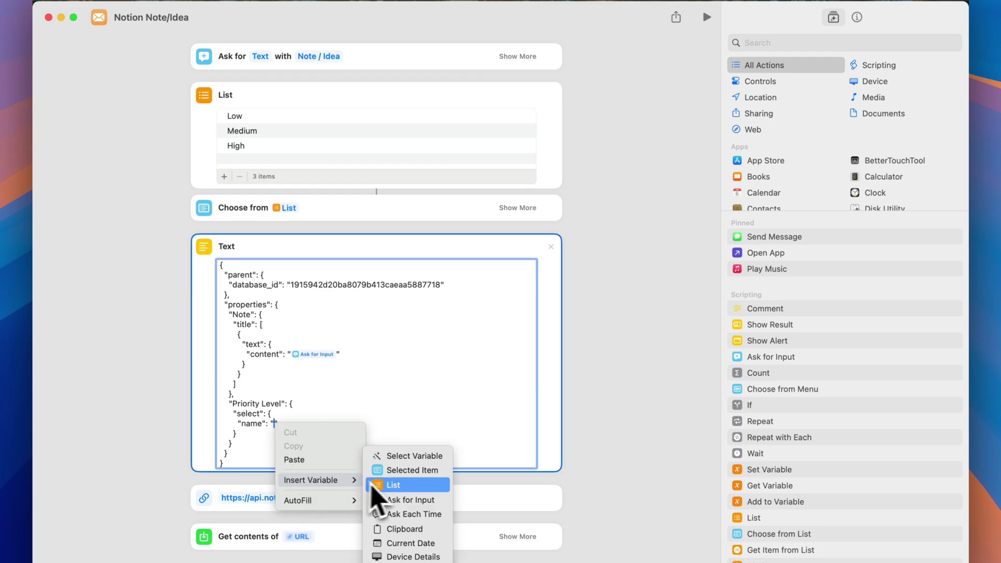
pyautogui.click(427, 471)
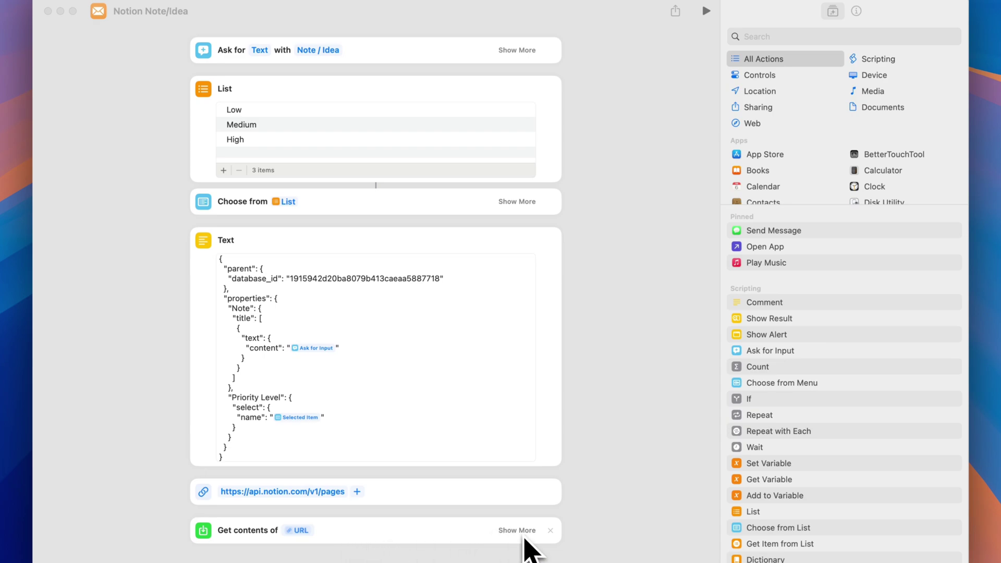
# - Expand Get contents of URL to show the POST method and headers, and select Authorization's Bearer value
pyautogui.click(524, 537)
pyautogui.scroll(-3, 461, 530)
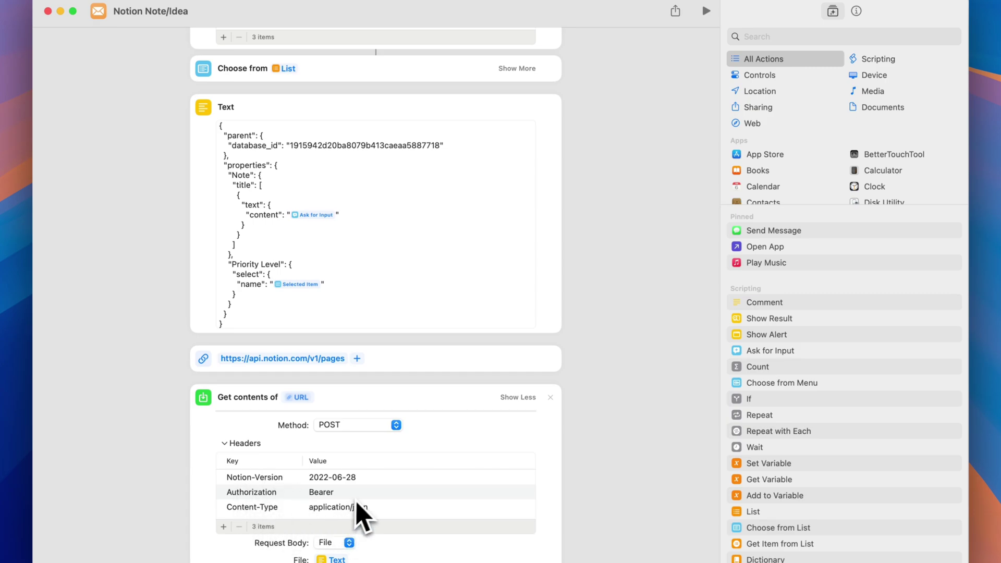
pyautogui.click(363, 496)
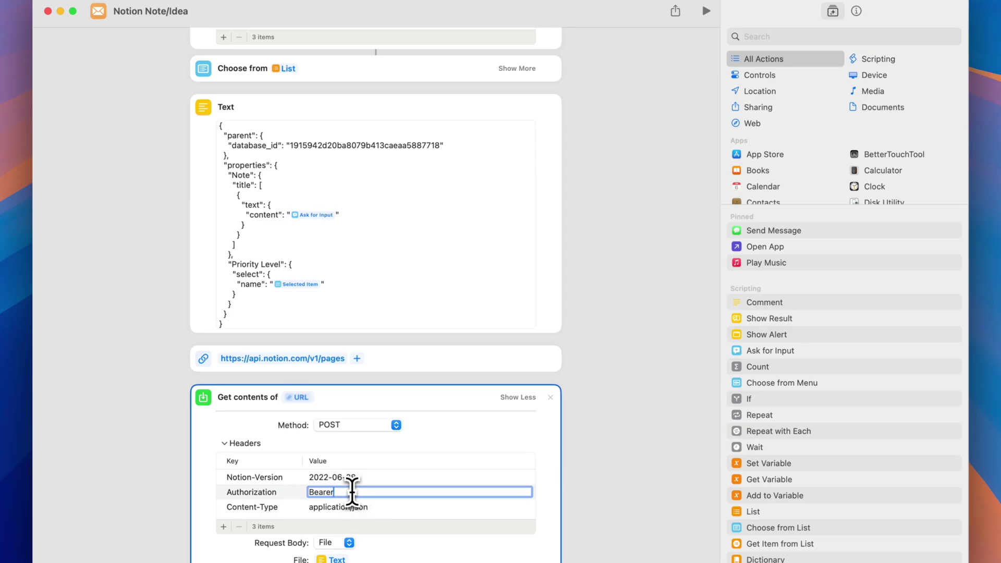
pyautogui.moveTo(350, 492); pyautogui.dragTo(307, 492)
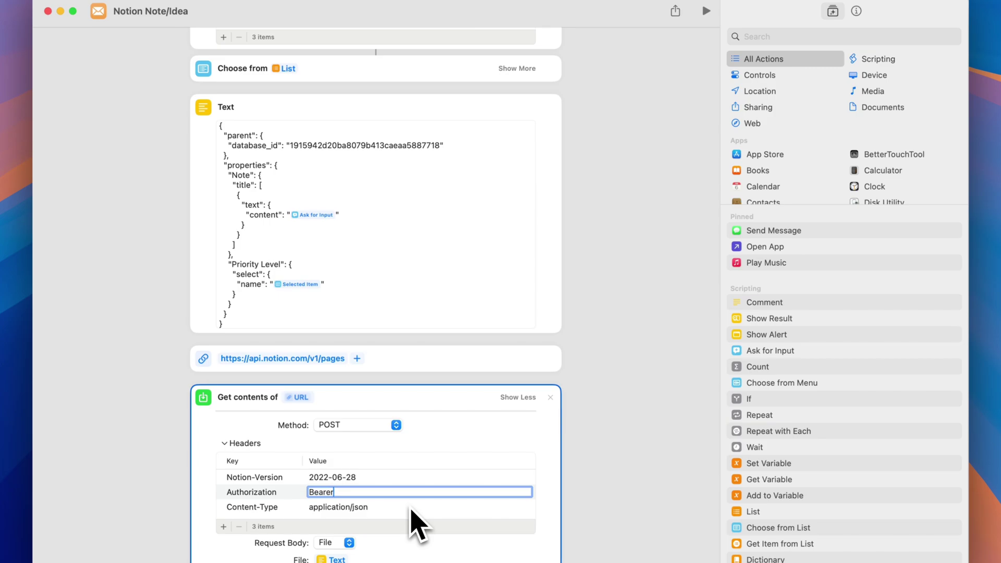
# - Paste the integration secret into Authorization, then undo it to leave just Bearer
pyautogui.hotkey('ctrl', 'Up')
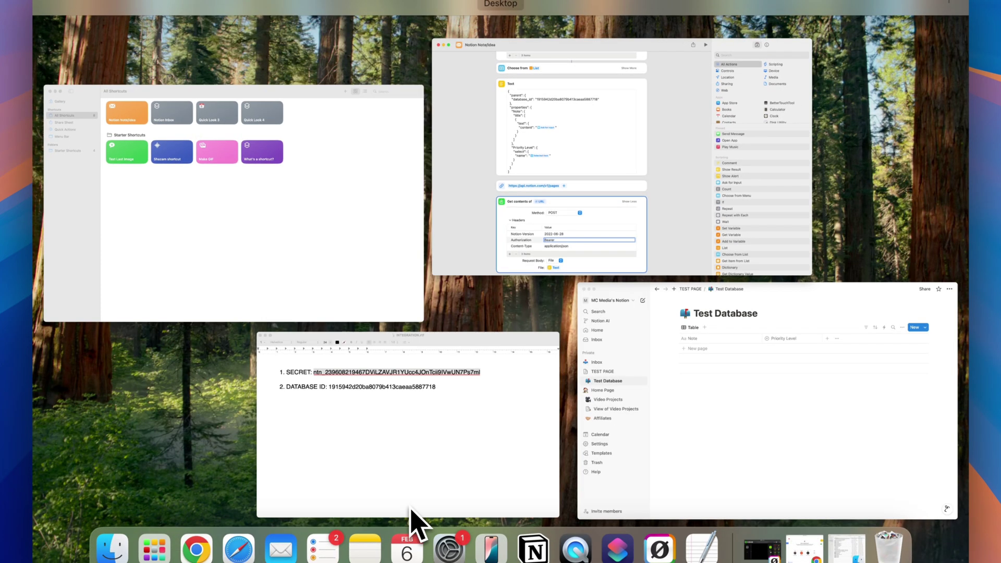
pyautogui.click(485, 490)
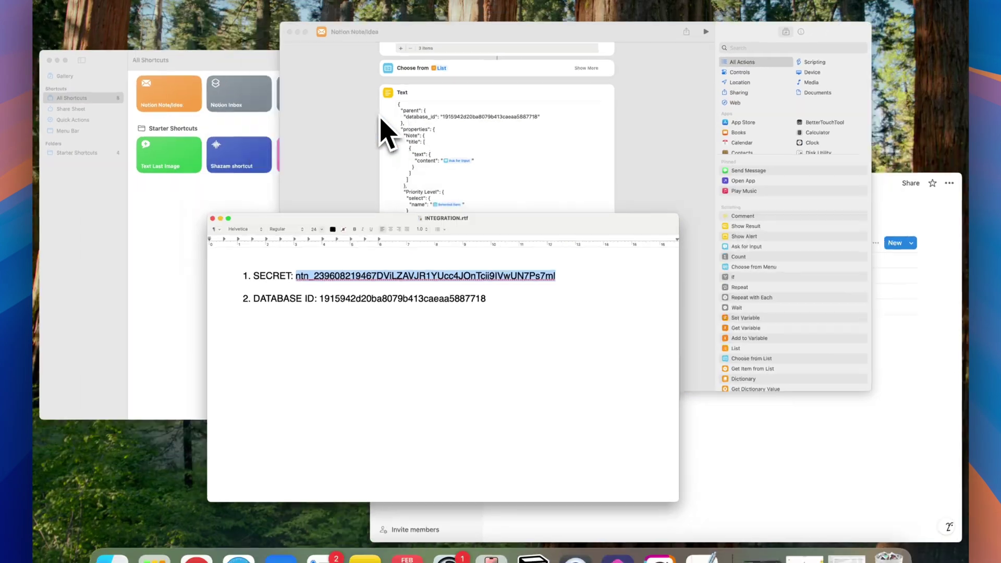
pyautogui.hotkey('ctrl', 'Up')
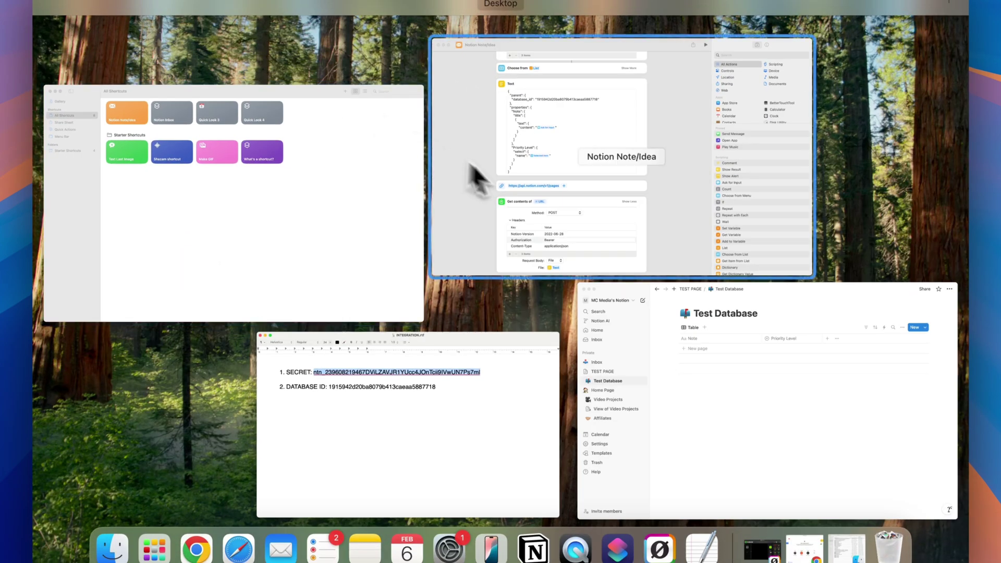
pyautogui.click(469, 172)
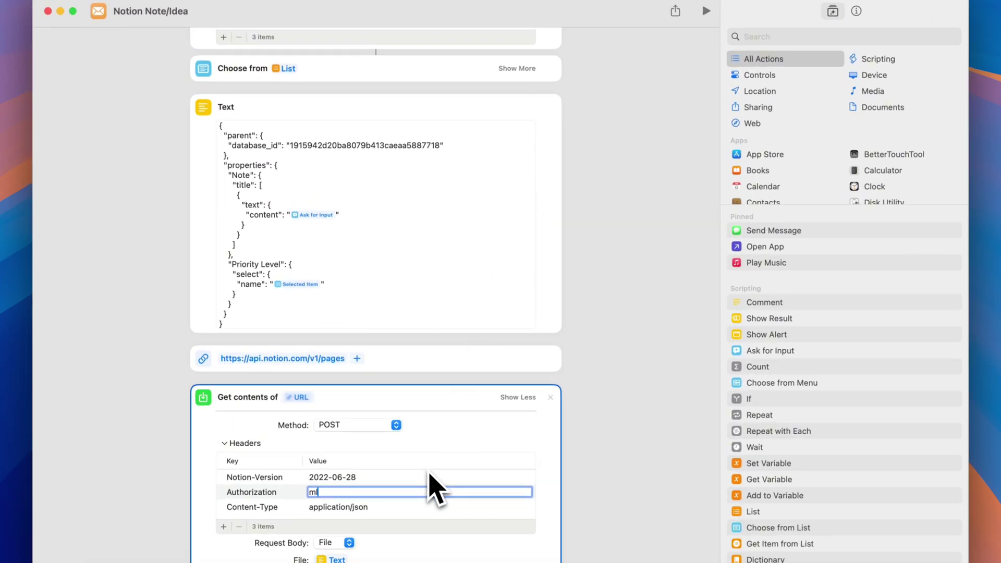
pyautogui.press('super+v')
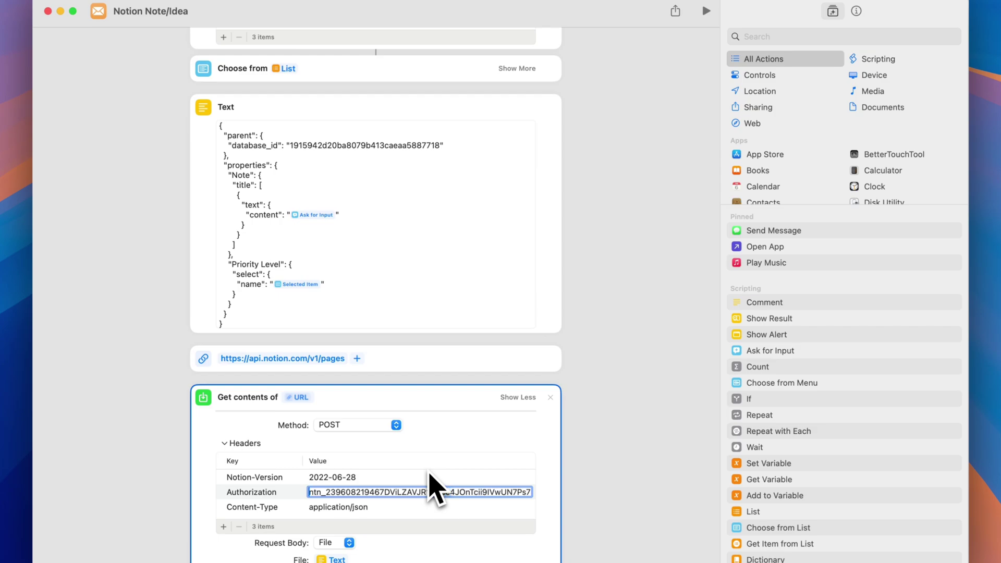
pyautogui.press('super+z')
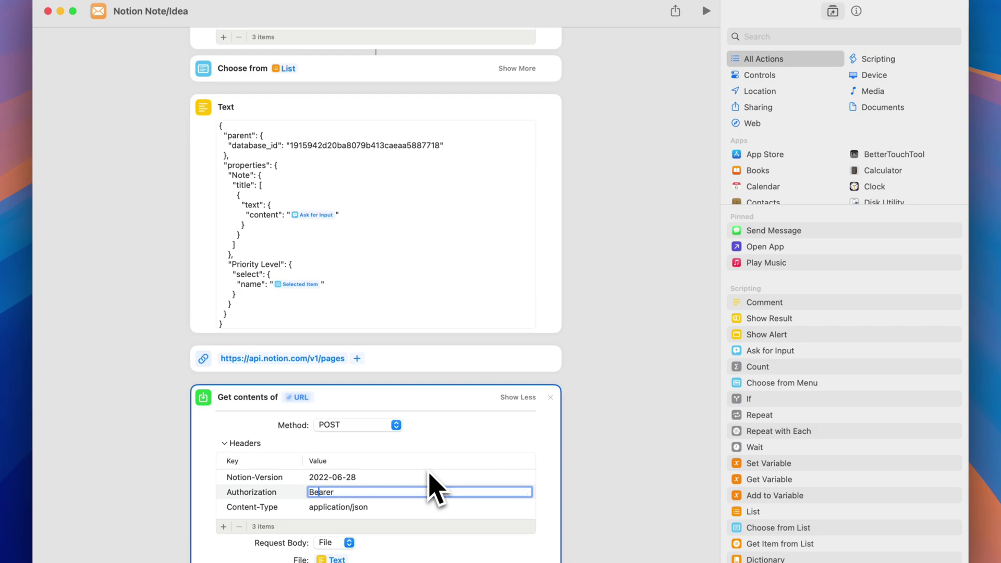
pyautogui.click(618, 464)
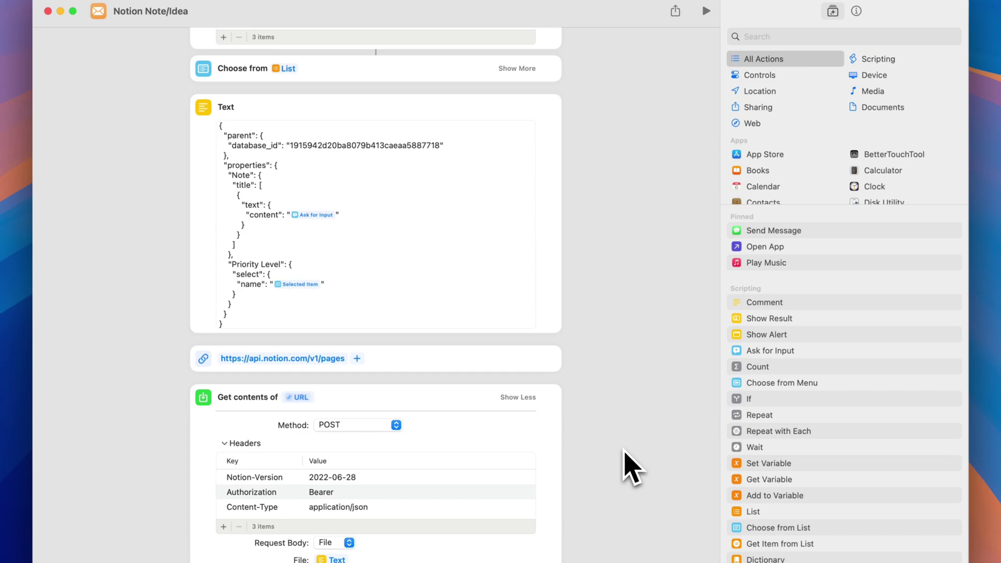
pyautogui.scroll(5, 655, 264)
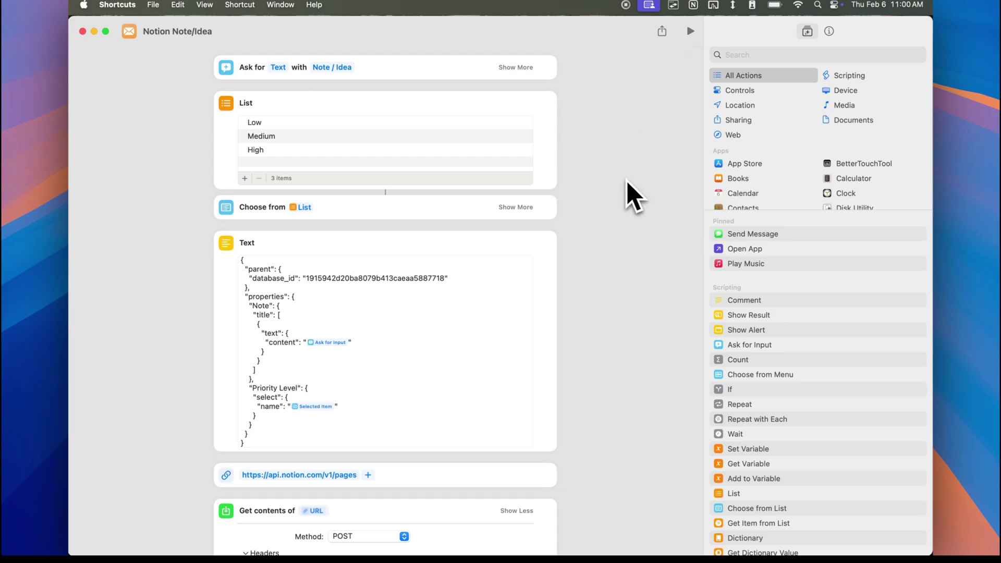
pyautogui.press('super+Tab')
pyautogui.press('super+Tab')
pyautogui.press('super+Tab')
pyautogui.press('super+Tab')
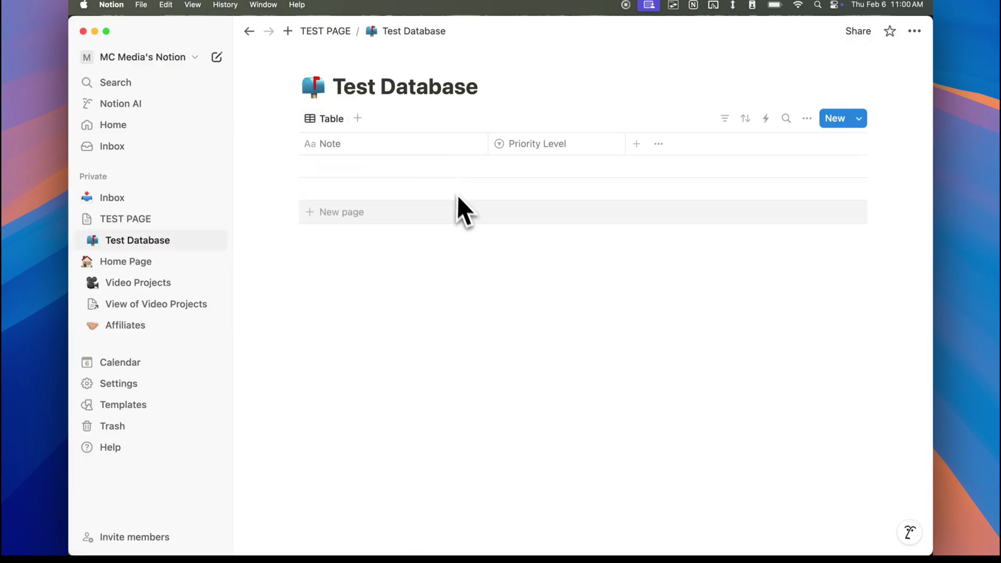
pyautogui.press('super+Tab')
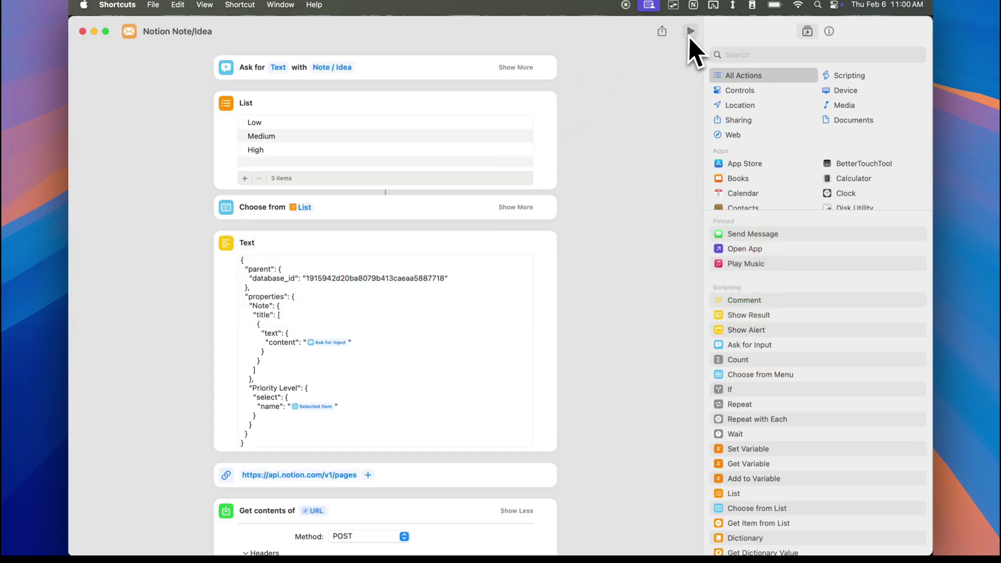
# - Run the shortcut with the note 'test note 3' and High priority, then check Notion
pyautogui.click(691, 32)
pyautogui.write('t')
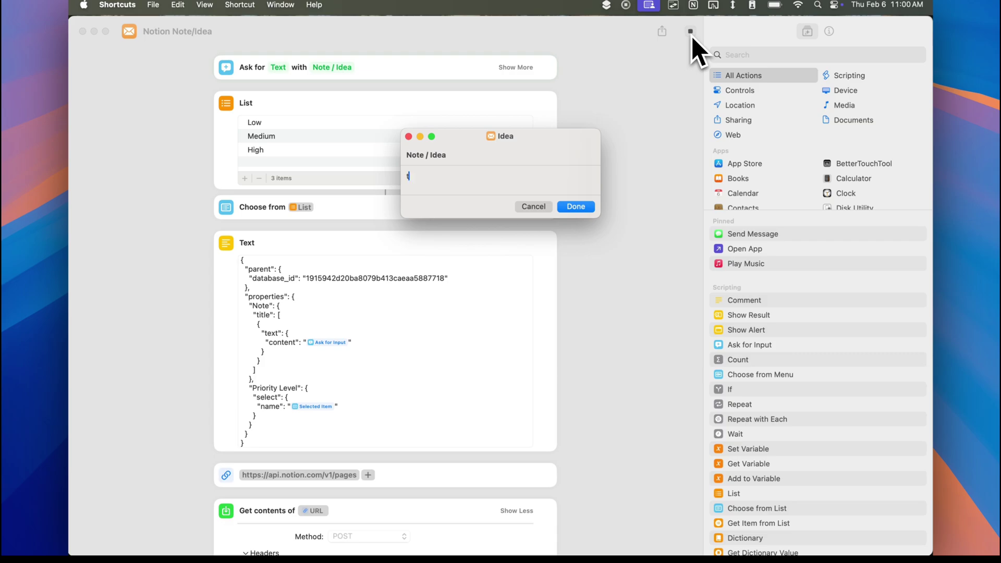
pyautogui.write('est note 3')
pyautogui.click(577, 207)
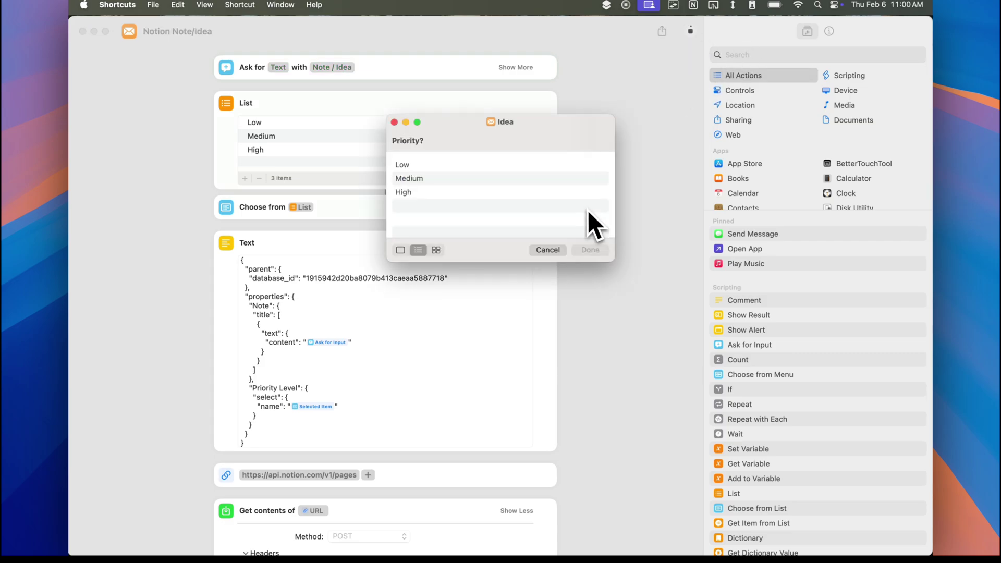
pyautogui.click(496, 197)
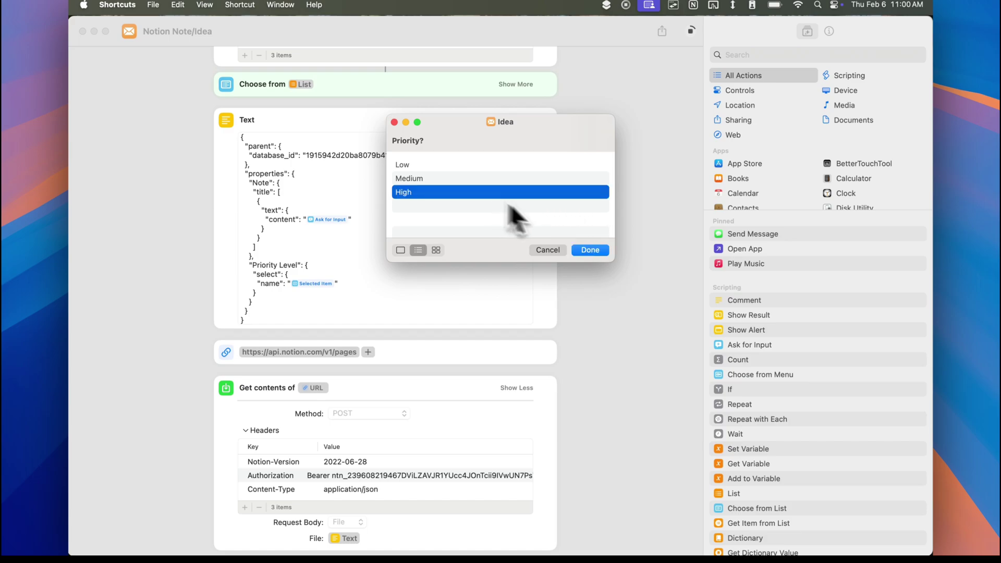
pyautogui.click(590, 250)
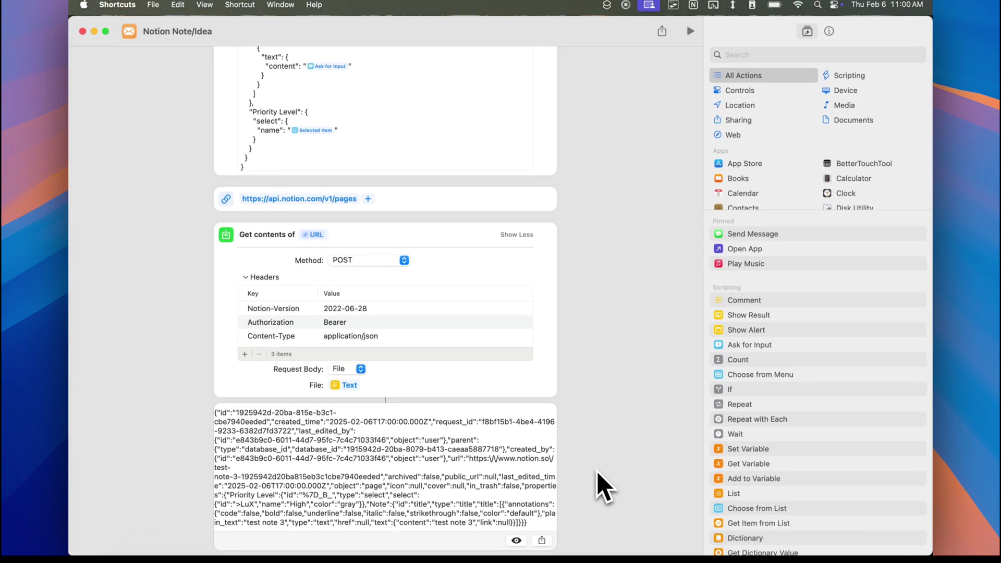
pyautogui.press('super+Tab')
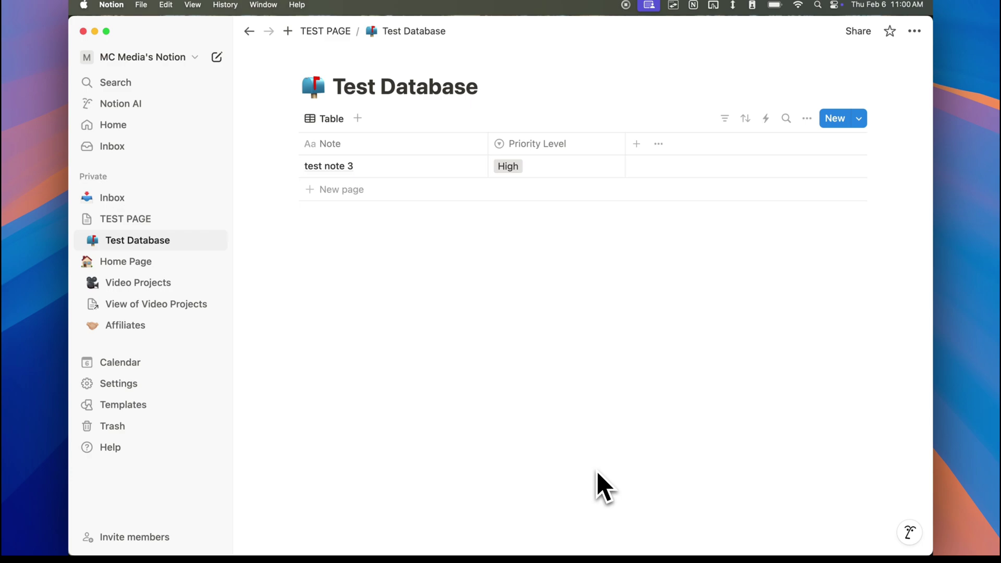